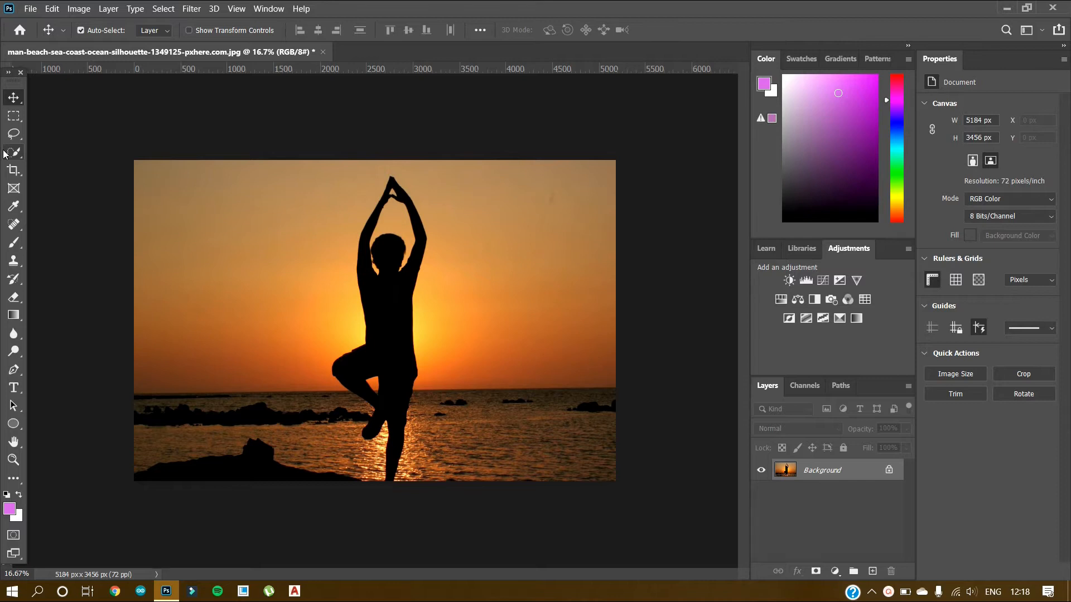
Select the yoga silhouette with the Quick Selection tool in add mode, using a 25 px brush.
{"action": "left_click", "coordinate": [7, 155]}
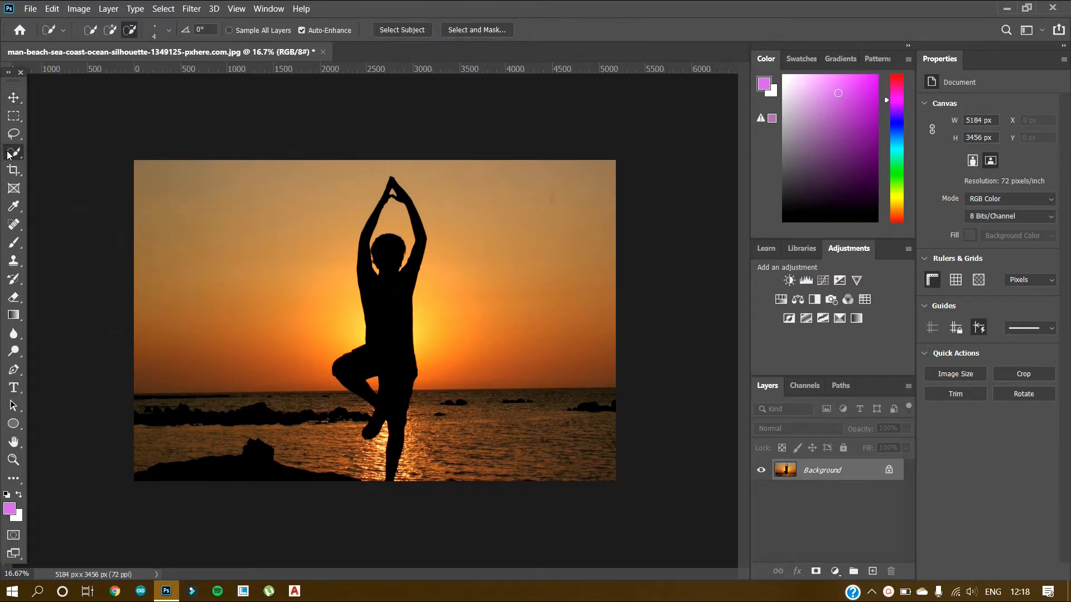
{"action": "left_click", "coordinate": [169, 31]}
{"action": "left_click", "coordinate": [107, 68]}
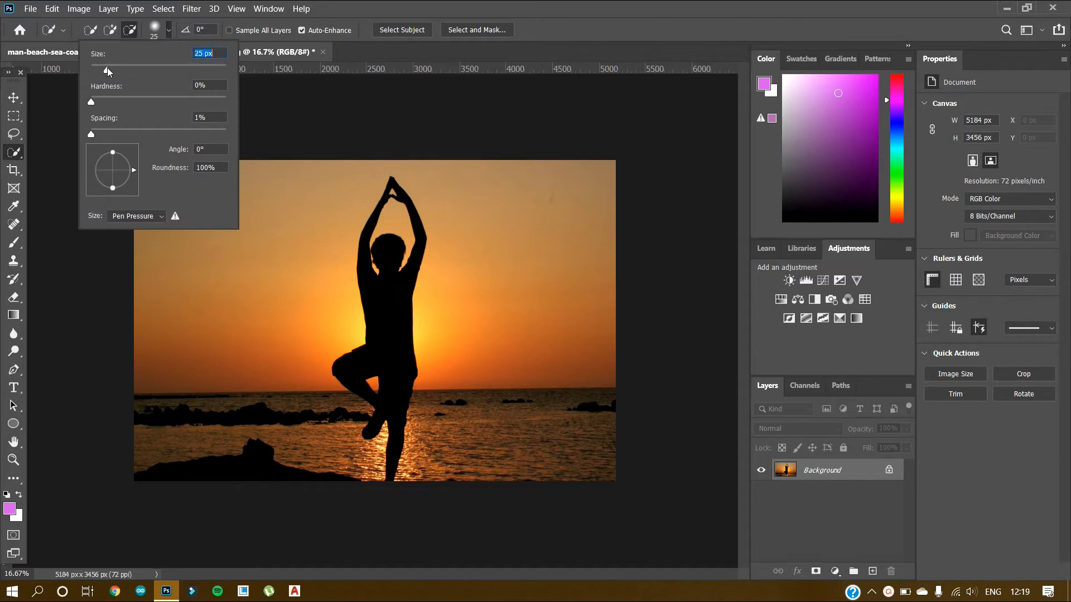
{"action": "left_click", "coordinate": [110, 31]}
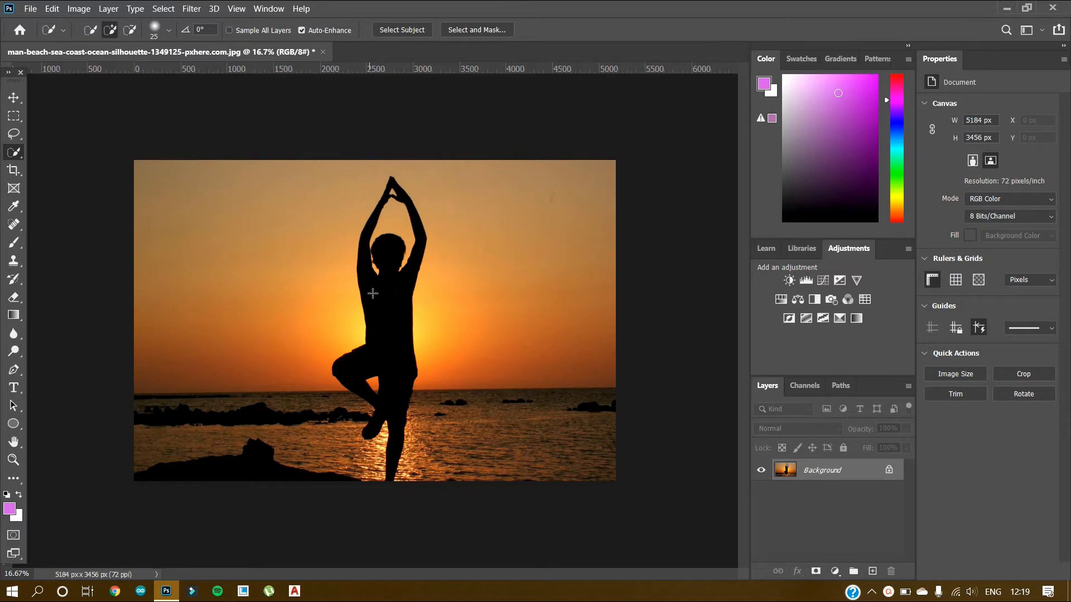
{"action": "left_click_drag", "start_coordinate": [380, 297], "coordinate": [375, 299]}
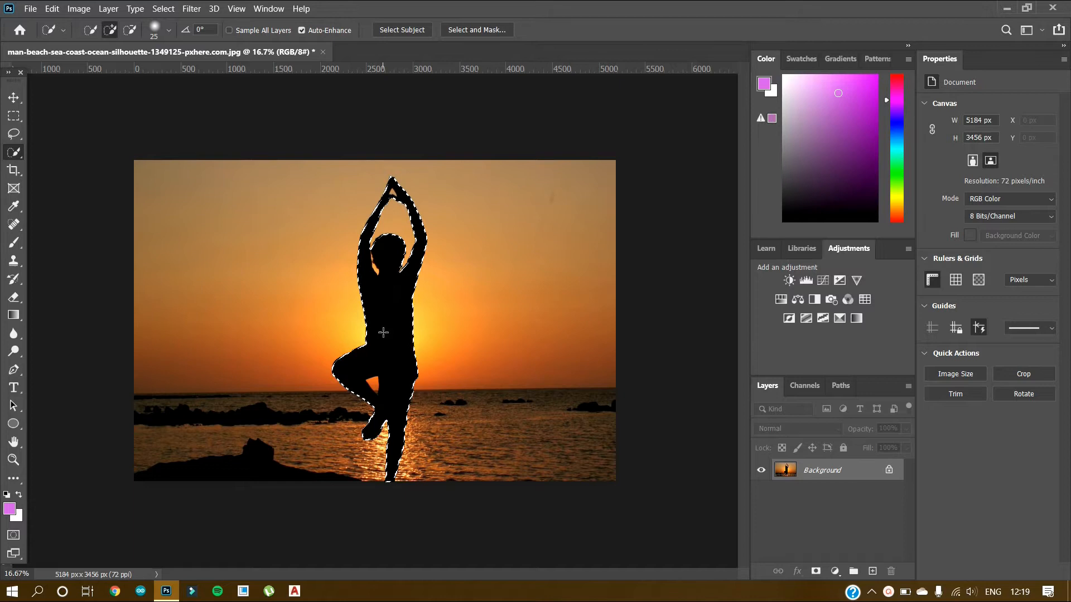
Inspect the selection outline around the arms, head and legs for background gaps still included.
{"action": "scroll", "coordinate": [384, 332], "scroll_direction": "up", "scroll_amount": 2}
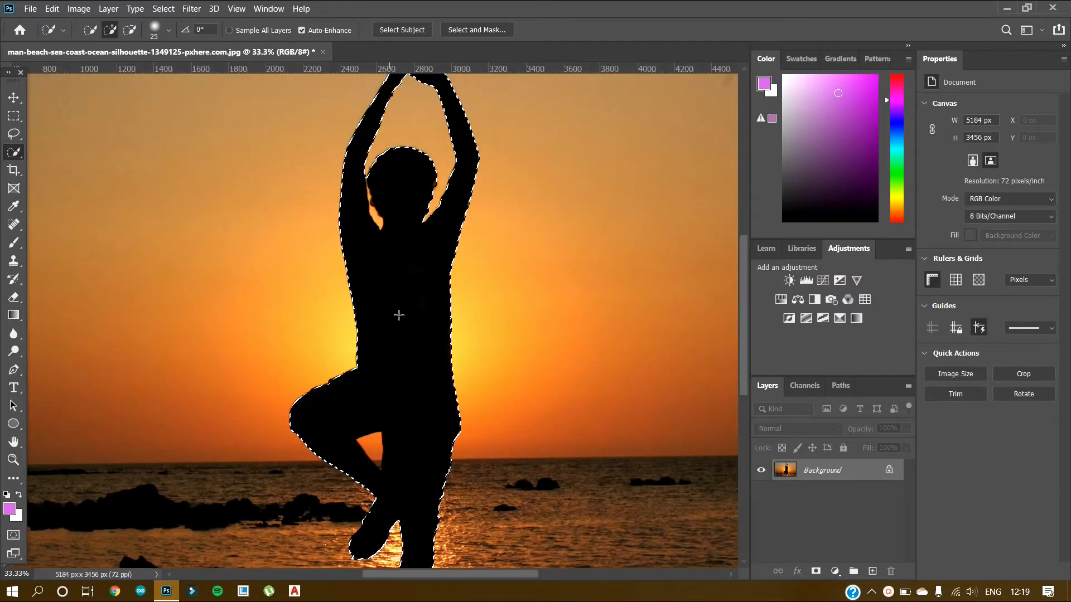
{"action": "scroll", "coordinate": [400, 309], "scroll_direction": "up", "scroll_amount": 3}
{"action": "scroll", "coordinate": [400, 309], "scroll_direction": "up", "scroll_amount": 1}
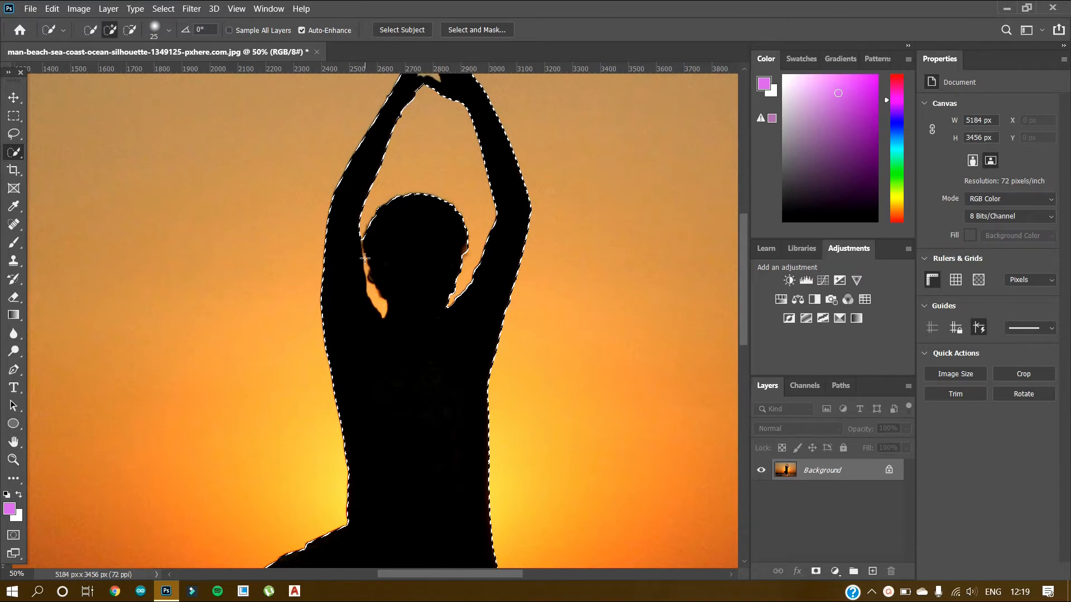
{"action": "scroll", "coordinate": [403, 195], "scroll_direction": "up", "scroll_amount": 2}
{"action": "scroll", "coordinate": [426, 277], "scroll_direction": "down", "scroll_amount": 9}
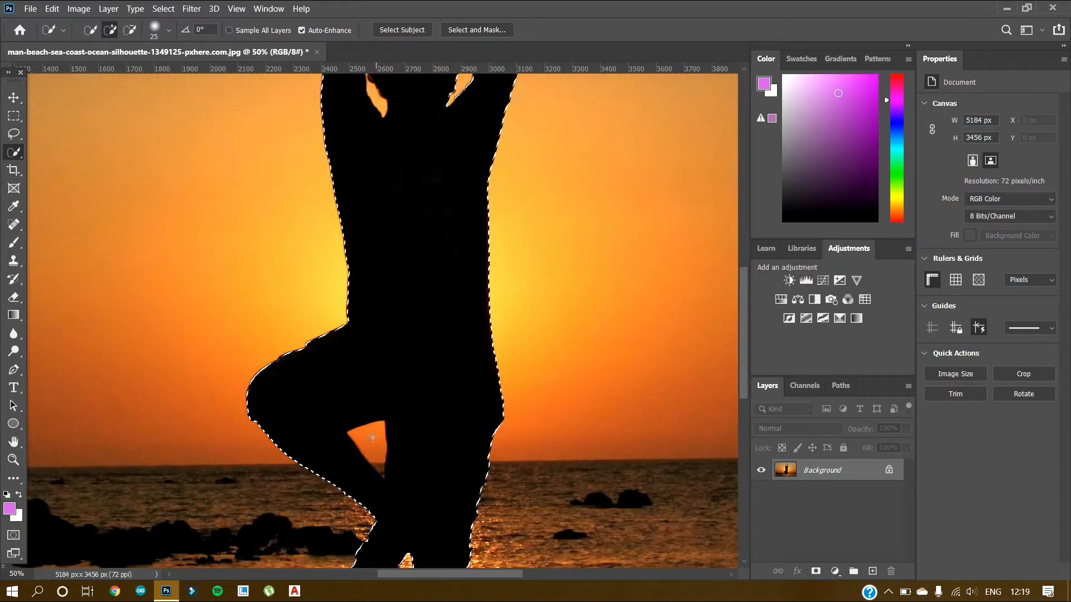
{"action": "scroll", "coordinate": [370, 452], "scroll_direction": "up", "scroll_amount": 4}
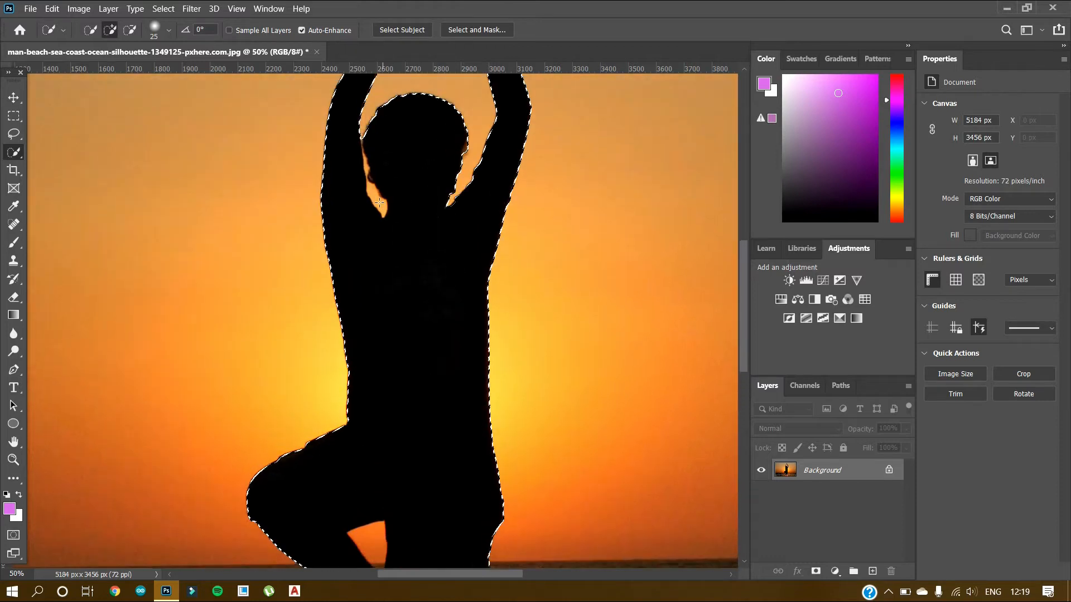
{"action": "scroll", "coordinate": [401, 228], "scroll_direction": "up", "scroll_amount": 6}
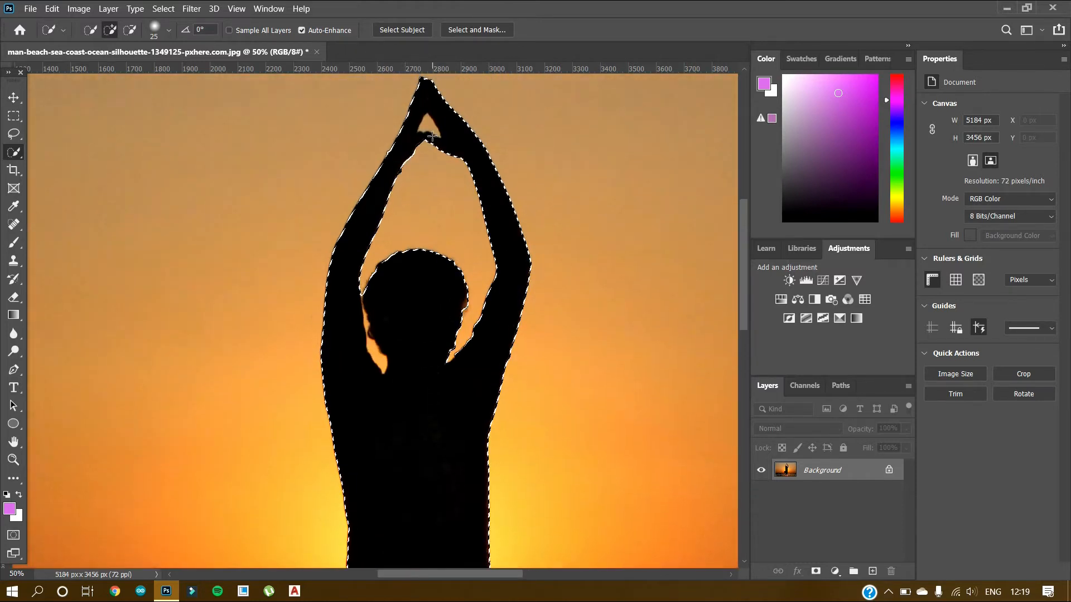
{"action": "scroll", "coordinate": [433, 136], "scroll_direction": "up", "scroll_amount": 1}
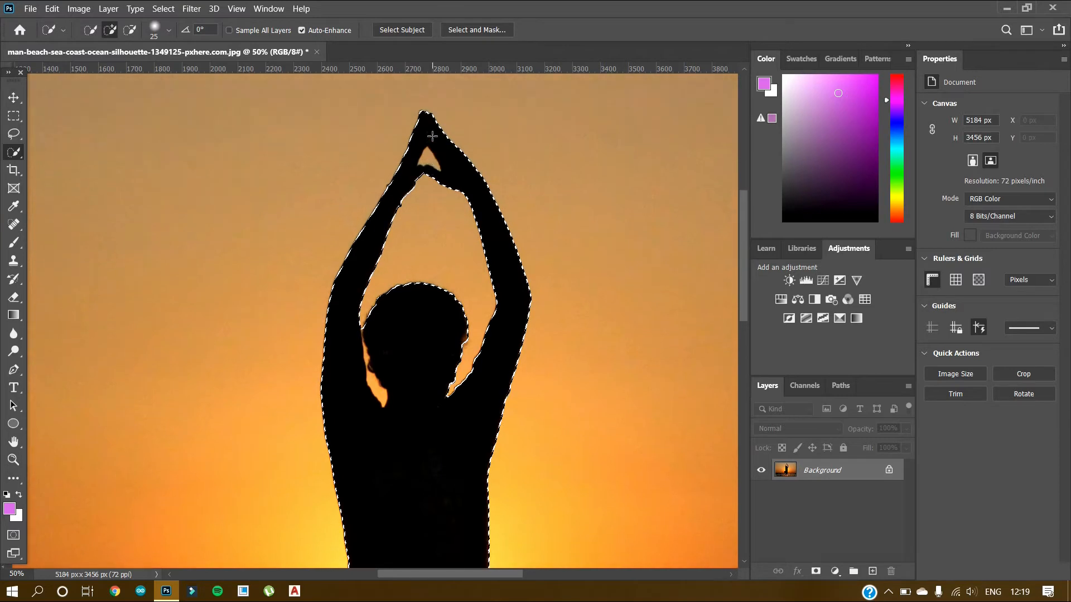
Subtract the triangular sky gap between the raised hands from the selection.
{"action": "key", "text": "ctrl+plus"}
{"action": "scroll", "coordinate": [449, 171], "scroll_direction": "up", "scroll_amount": 4}
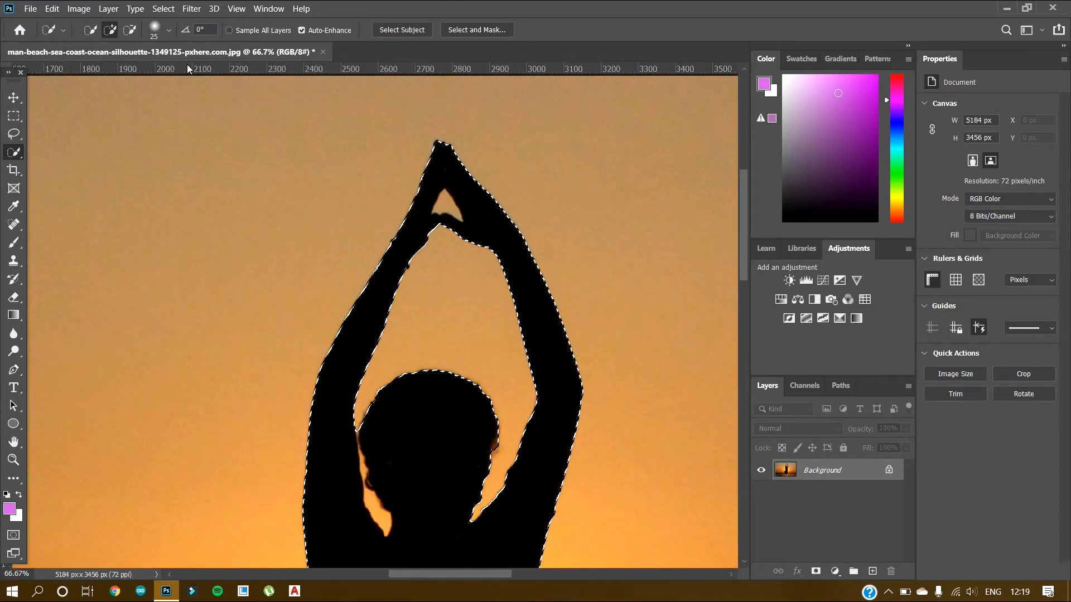
{"action": "left_click", "coordinate": [129, 29]}
{"action": "scroll", "coordinate": [445, 255], "scroll_direction": "up", "scroll_amount": 2}
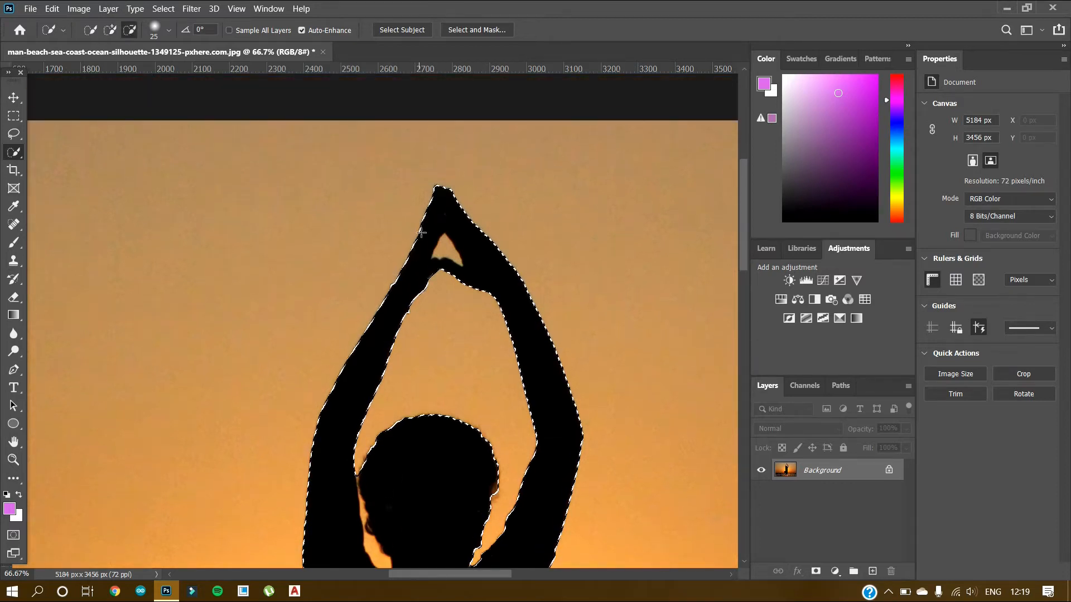
{"action": "scroll", "coordinate": [444, 255], "scroll_direction": "up", "scroll_amount": 2}
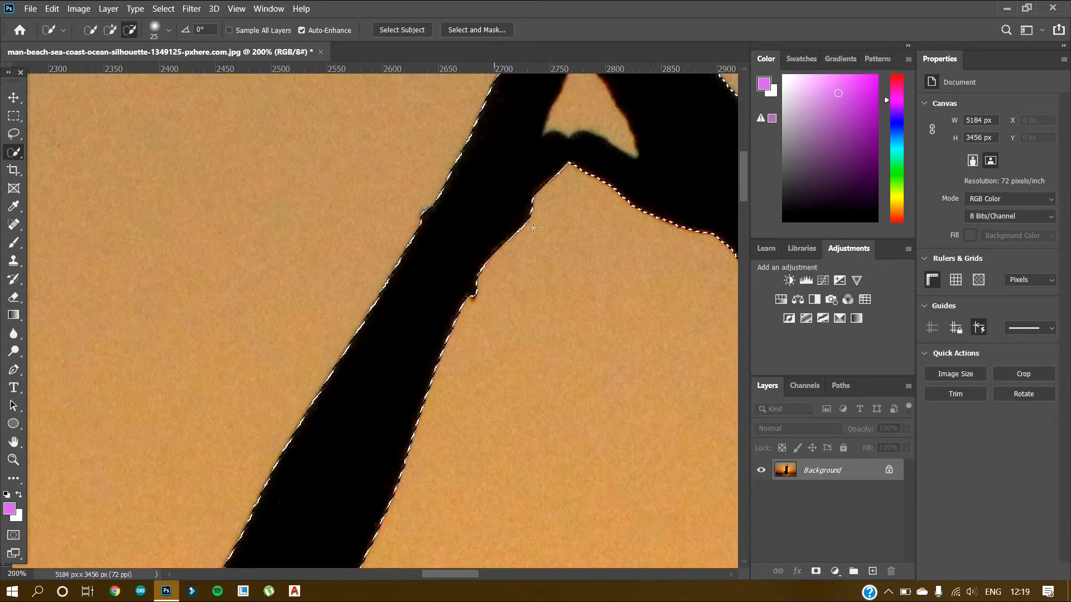
{"action": "scroll", "coordinate": [577, 225], "scroll_direction": "up", "scroll_amount": 3}
{"action": "mouse_move", "coordinate": [559, 181]}
{"action": "left_mouse_down"}
{"action": "mouse_move", "coordinate": [560, 166]}
{"action": "mouse_move", "coordinate": [550, 194]}
{"action": "mouse_move", "coordinate": [584, 195]}
{"action": "mouse_move", "coordinate": [630, 226]}
{"action": "mouse_move", "coordinate": [569, 167]}
{"action": "mouse_move", "coordinate": [575, 183]}
{"action": "left_mouse_up"}
Reduce the selection brush to 8 px and refine the selection edge around the gap between the hands.
{"action": "left_click", "coordinate": [169, 31]}
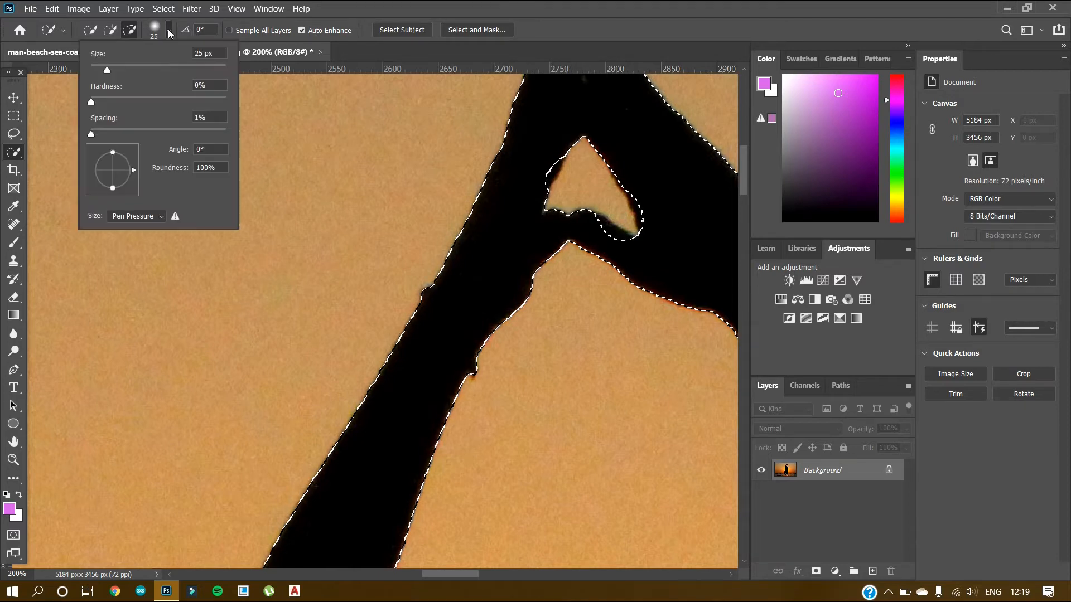
{"action": "left_click_drag", "start_coordinate": [106, 72], "coordinate": [96, 69]}
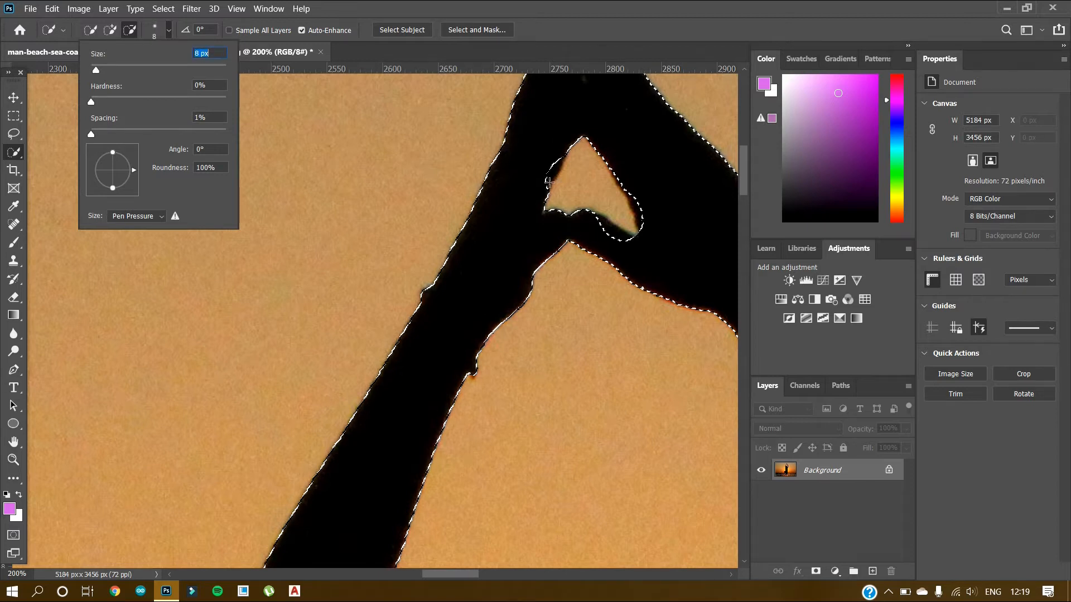
{"action": "left_click", "coordinate": [110, 30]}
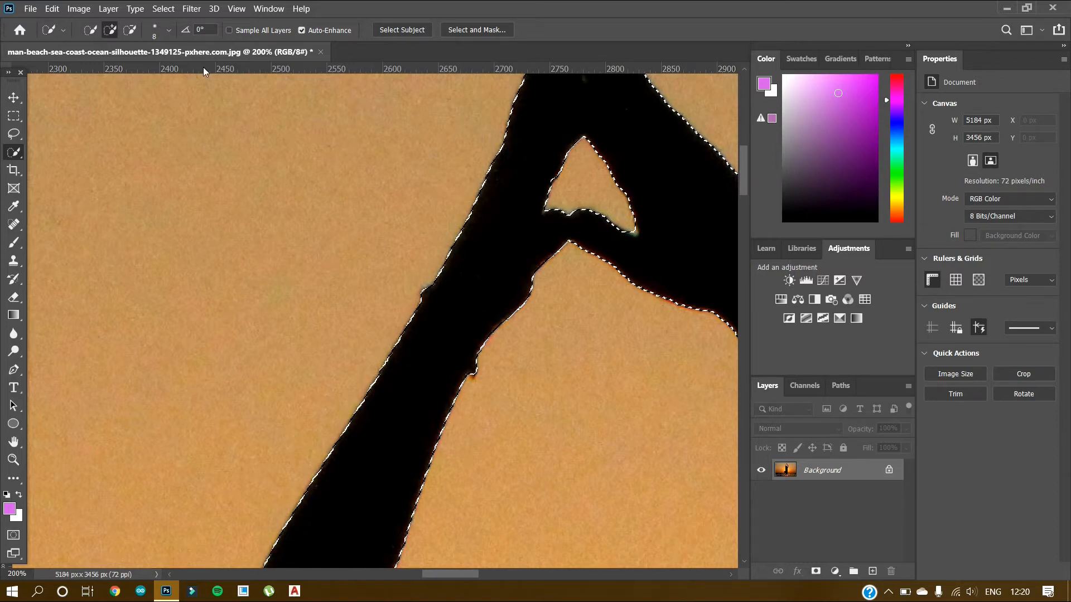
Subtract the remaining lower corner of the gap between the hands with a 4 px brush.
{"action": "key", "text": "alt"}
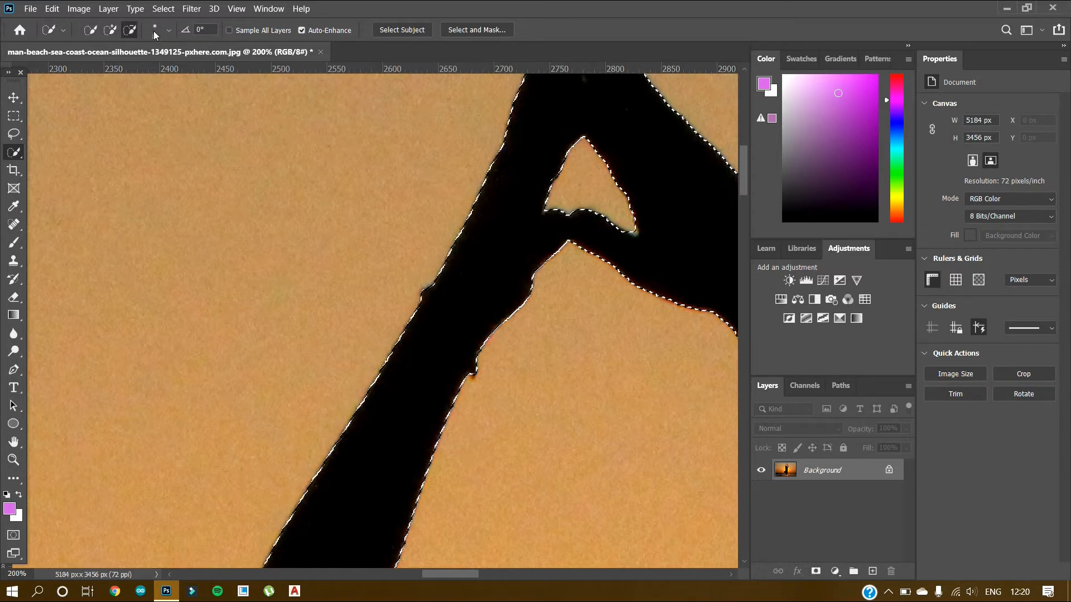
{"action": "left_click", "coordinate": [168, 30]}
{"action": "left_click_drag", "start_coordinate": [98, 72], "coordinate": [92, 71]}
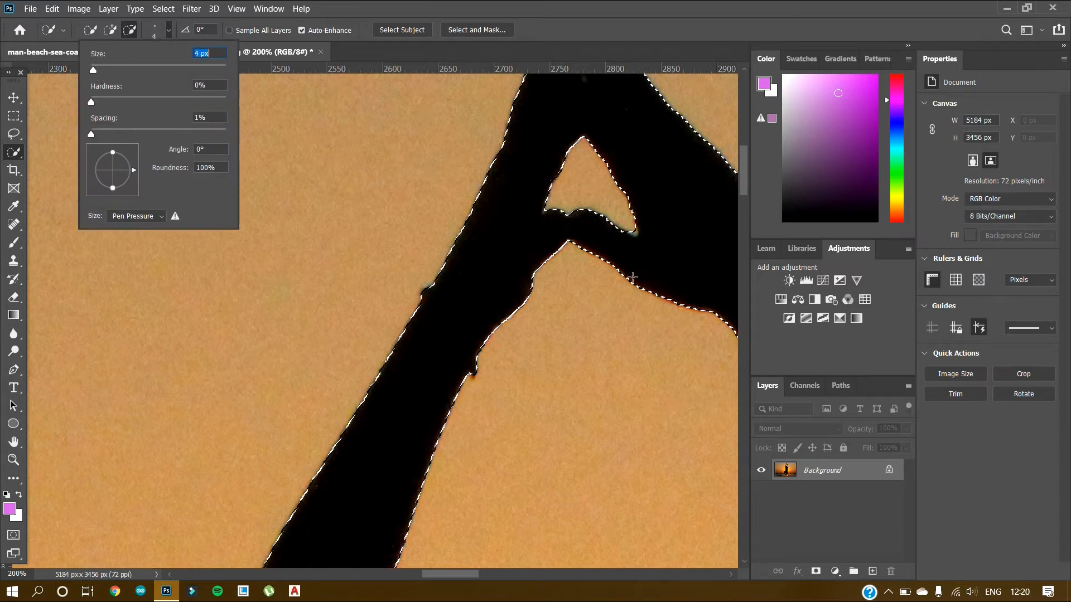
{"action": "key", "text": "ctrl+plus"}
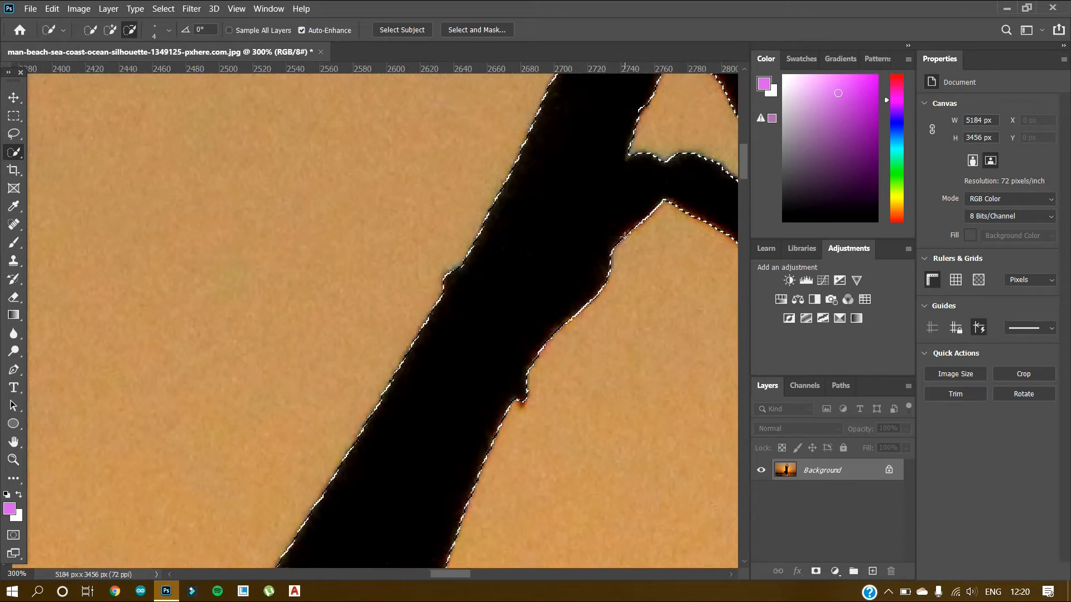
{"action": "left_click_drag", "start_coordinate": [453, 574], "coordinate": [483, 571]}
{"action": "left_click_drag", "start_coordinate": [180, 186], "coordinate": [190, 186]}
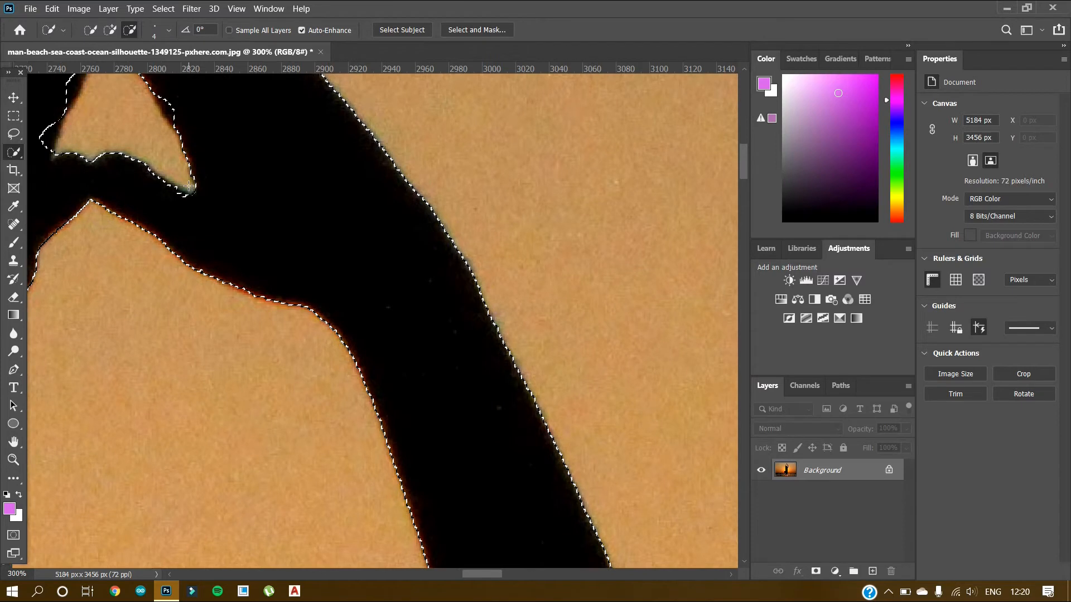
{"action": "scroll", "coordinate": [189, 186], "scroll_direction": "up", "scroll_amount": 1}
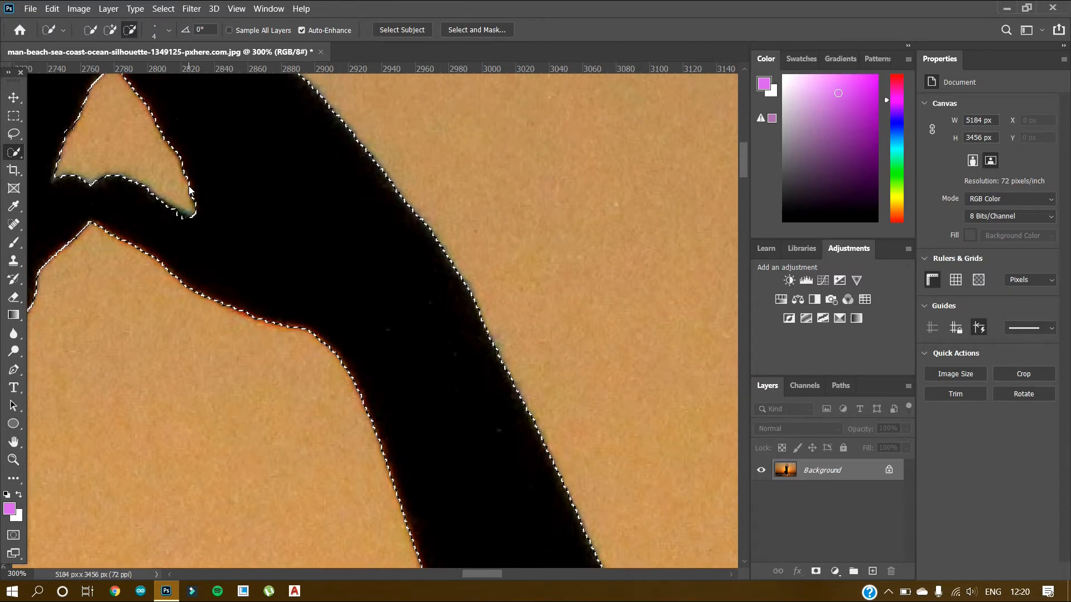
Subtract the narrow sky gap between the head and the left arm from the selection.
{"action": "key", "text": "ctrl+minus"}
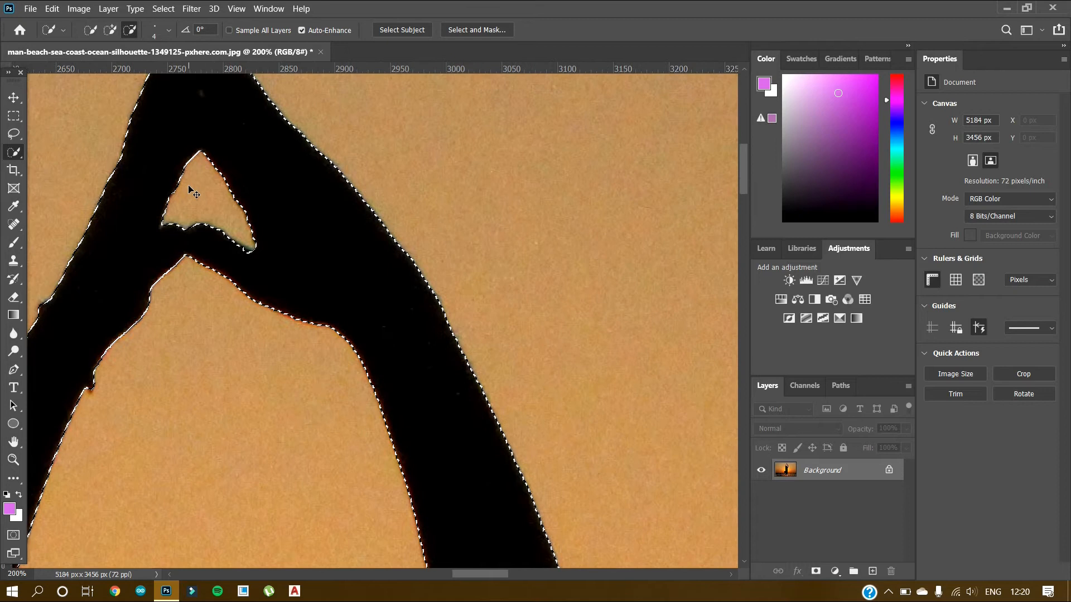
{"action": "key", "text": "ctrl+minus"}
{"action": "scroll", "coordinate": [192, 192], "scroll_direction": "down", "scroll_amount": 8}
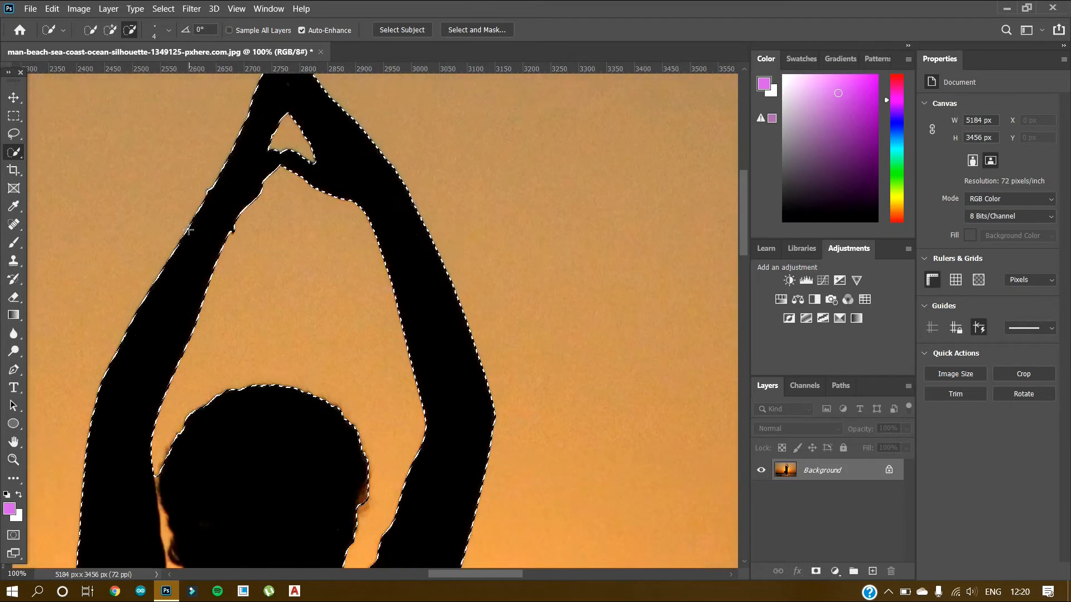
{"action": "scroll", "coordinate": [190, 244], "scroll_direction": "down", "scroll_amount": 4}
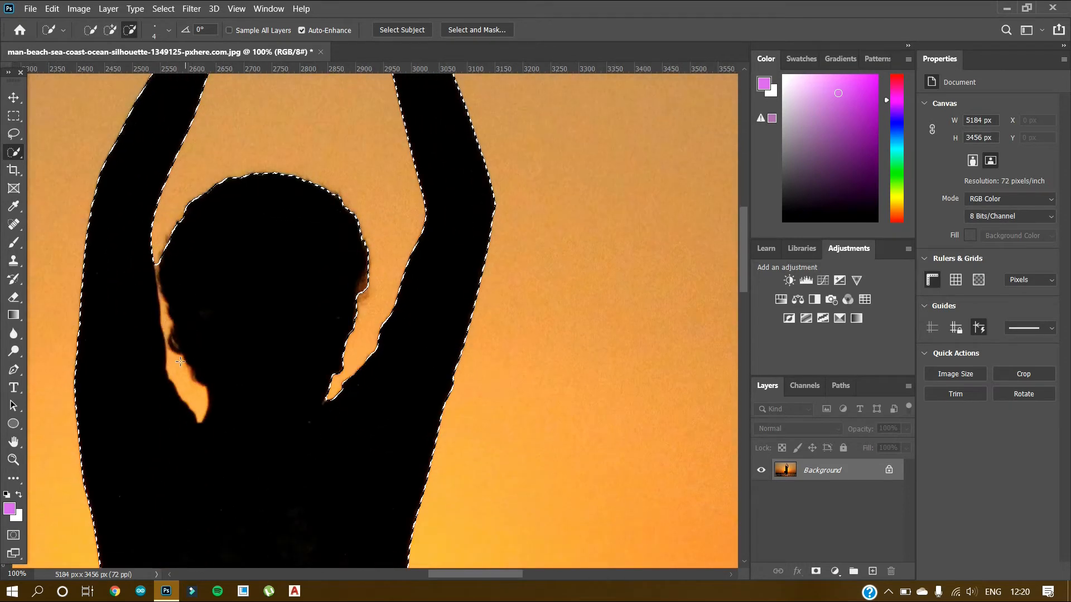
{"action": "scroll", "coordinate": [173, 334], "scroll_direction": "down", "scroll_amount": 1}
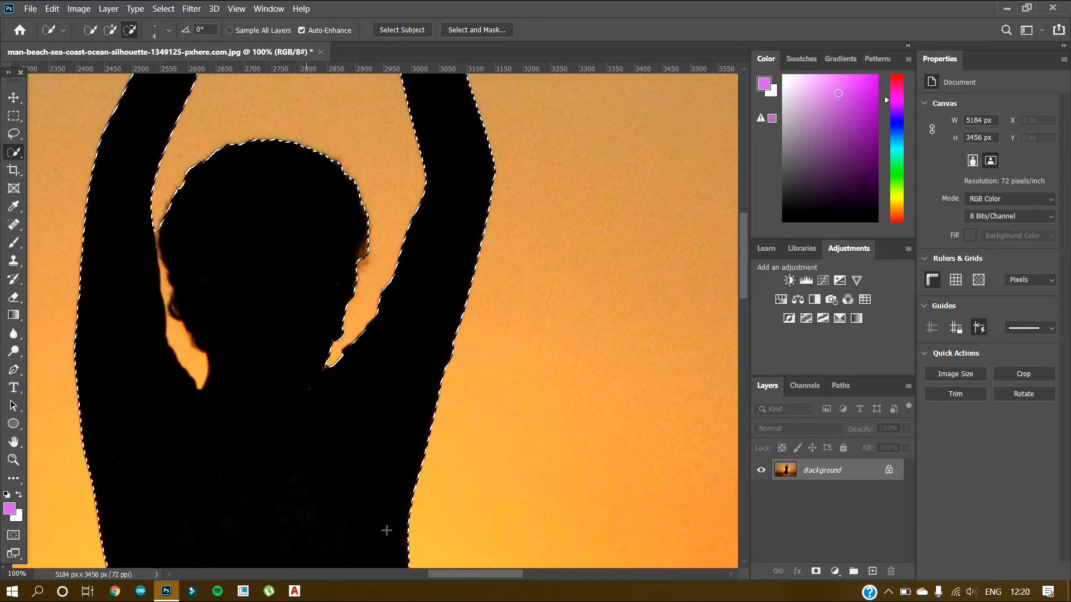
{"action": "left_click_drag", "start_coordinate": [439, 576], "coordinate": [416, 577]}
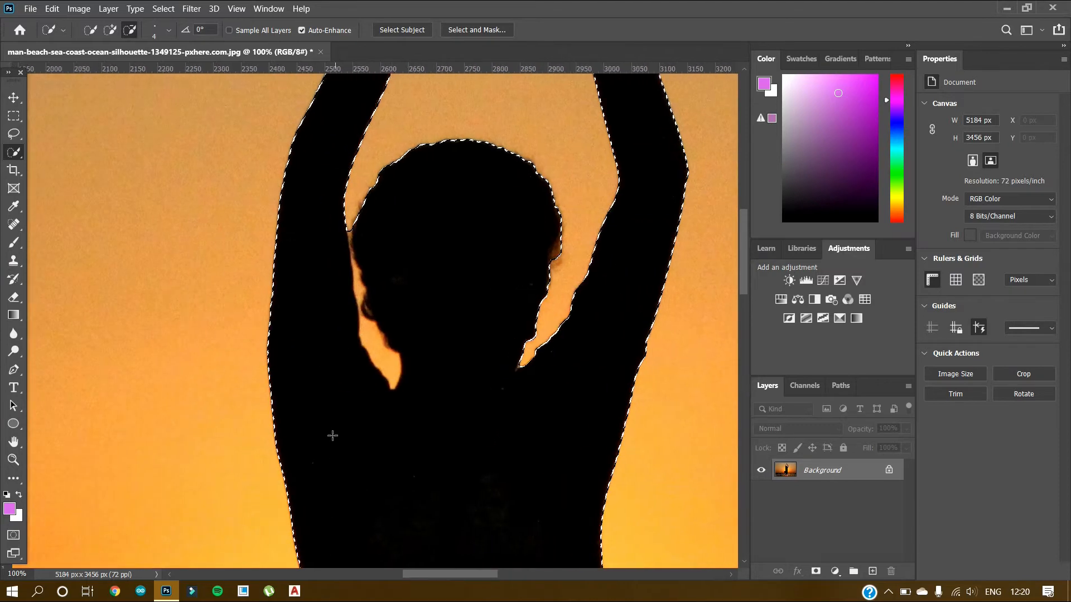
{"action": "scroll", "coordinate": [312, 390], "scroll_direction": "up", "scroll_amount": 1}
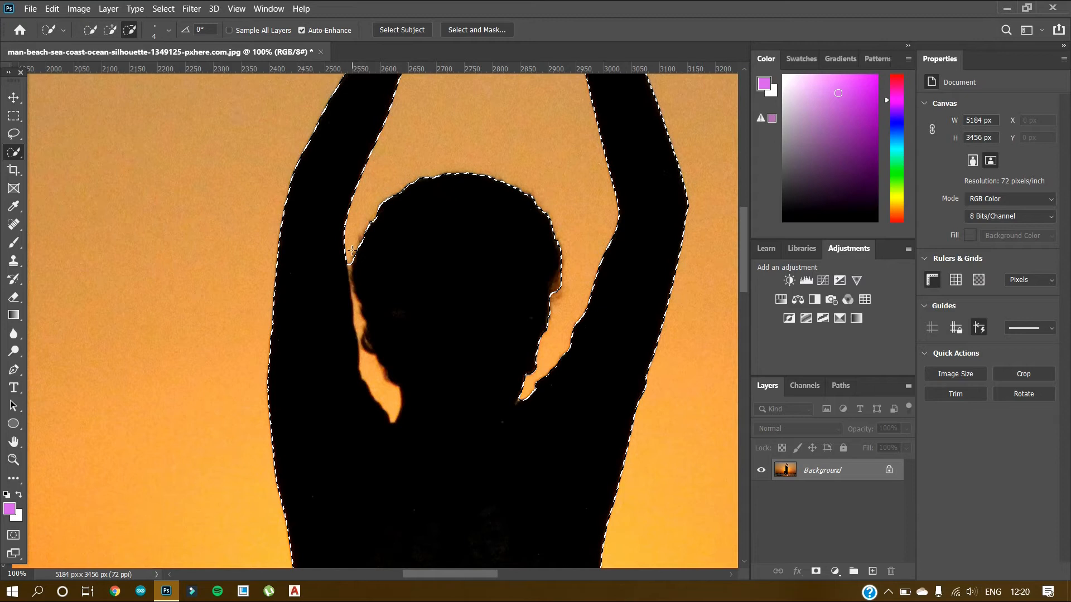
{"action": "mouse_move", "coordinate": [348, 258]}
{"action": "left_mouse_down"}
{"action": "mouse_move", "coordinate": [369, 387]}
{"action": "mouse_move", "coordinate": [391, 421]}
{"action": "mouse_move", "coordinate": [395, 391]}
{"action": "left_mouse_up"}
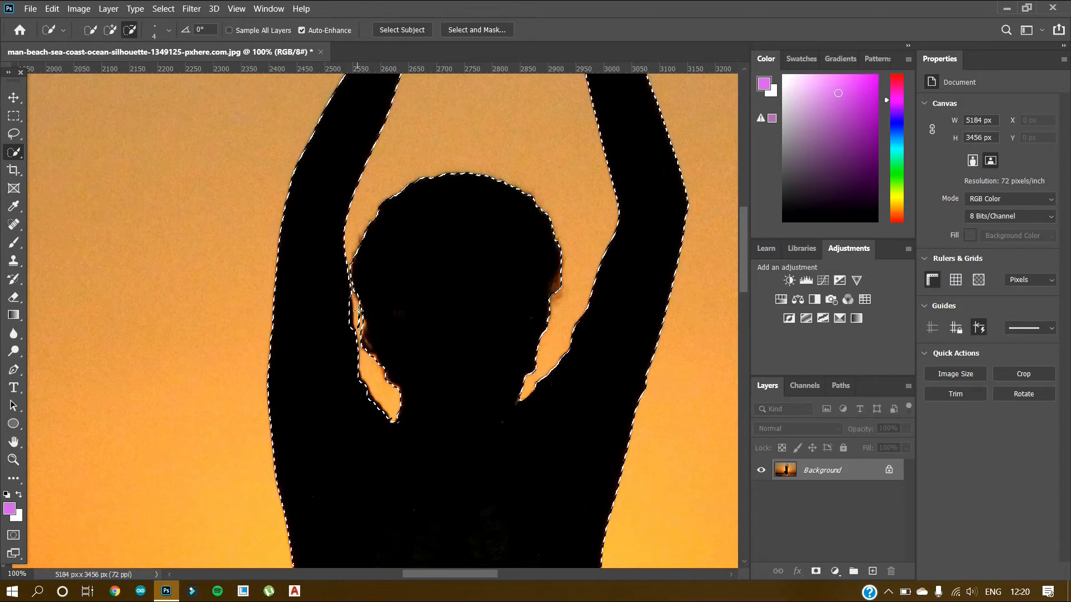
{"action": "left_click_drag", "start_coordinate": [358, 310], "coordinate": [491, 267]}
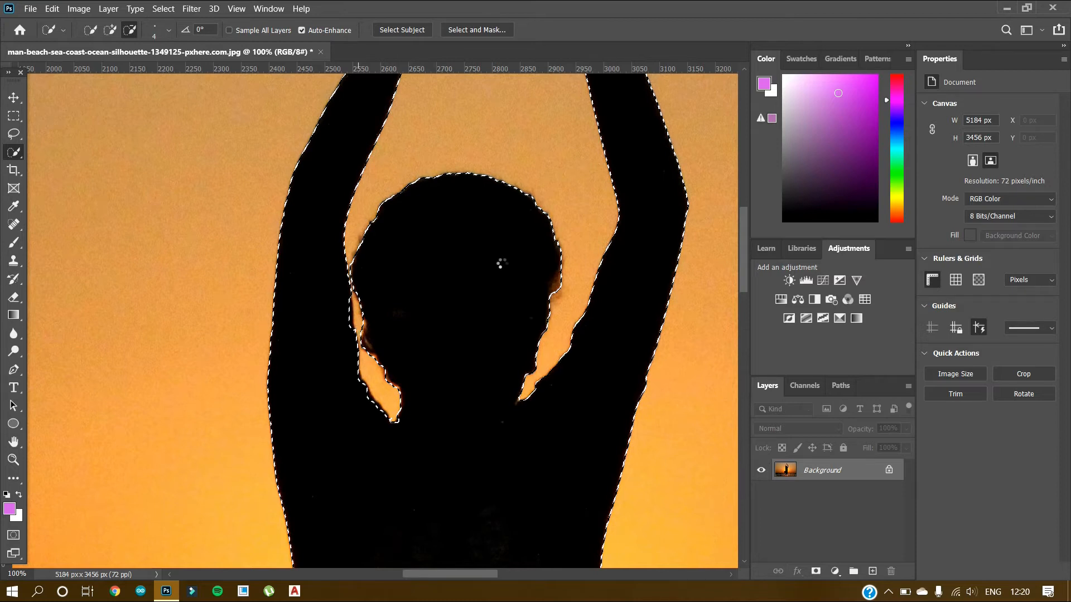
Add the wrongly removed edge of the head beside the left arm back to the selection.
{"action": "key", "text": "ctrl+plus"}
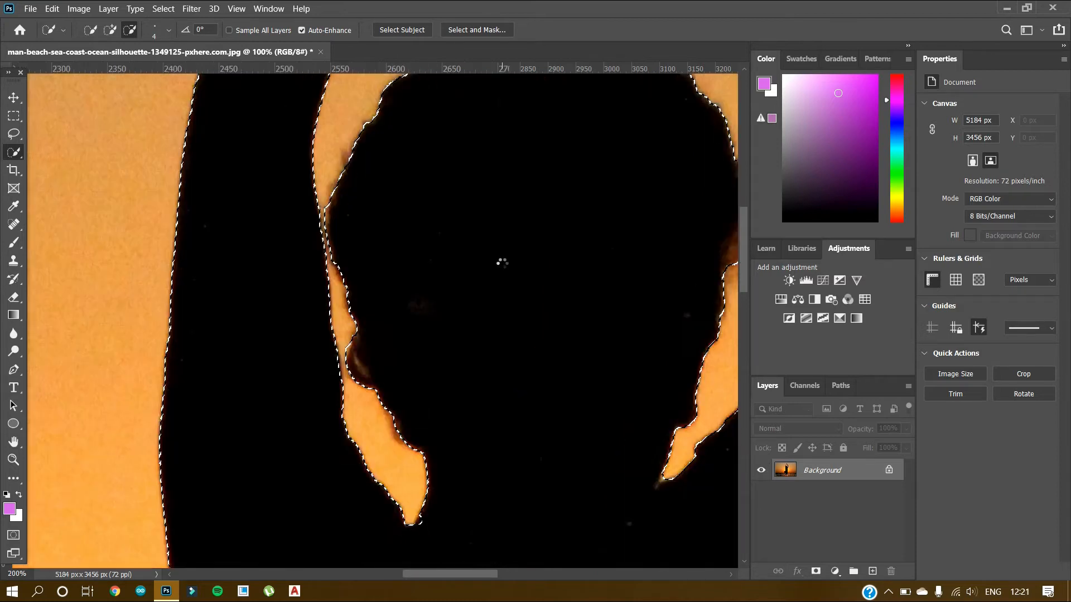
{"action": "scroll", "coordinate": [389, 352], "scroll_direction": "down", "scroll_amount": 4}
{"action": "left_click", "coordinate": [108, 32]}
{"action": "left_click", "coordinate": [427, 434]}
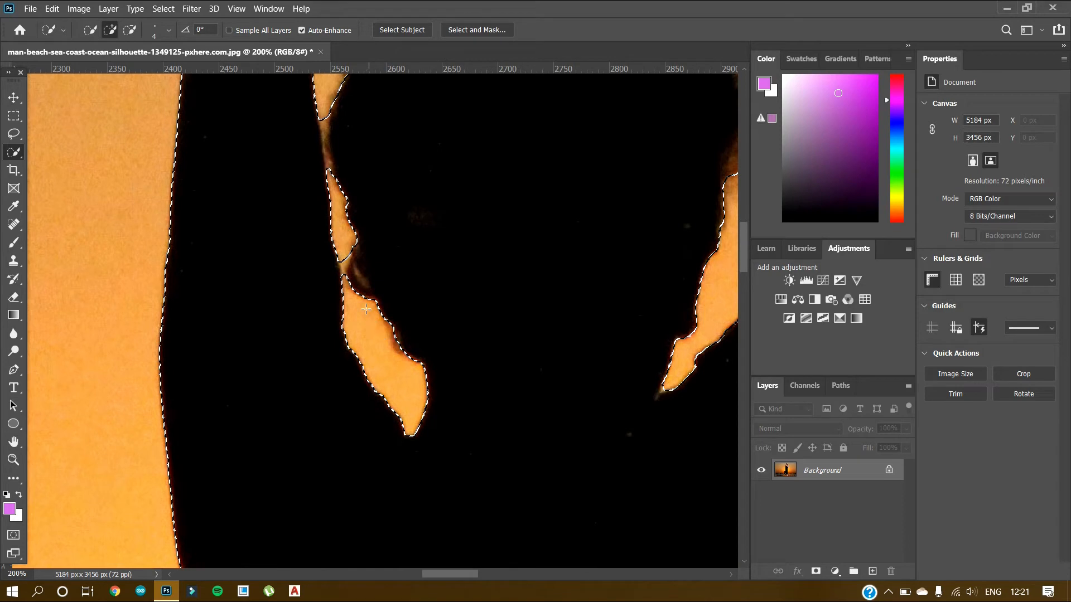
Subtract the remaining thin strips of sky between the head and the left arm, joining the separate gaps into one.
{"action": "key", "text": "alt"}
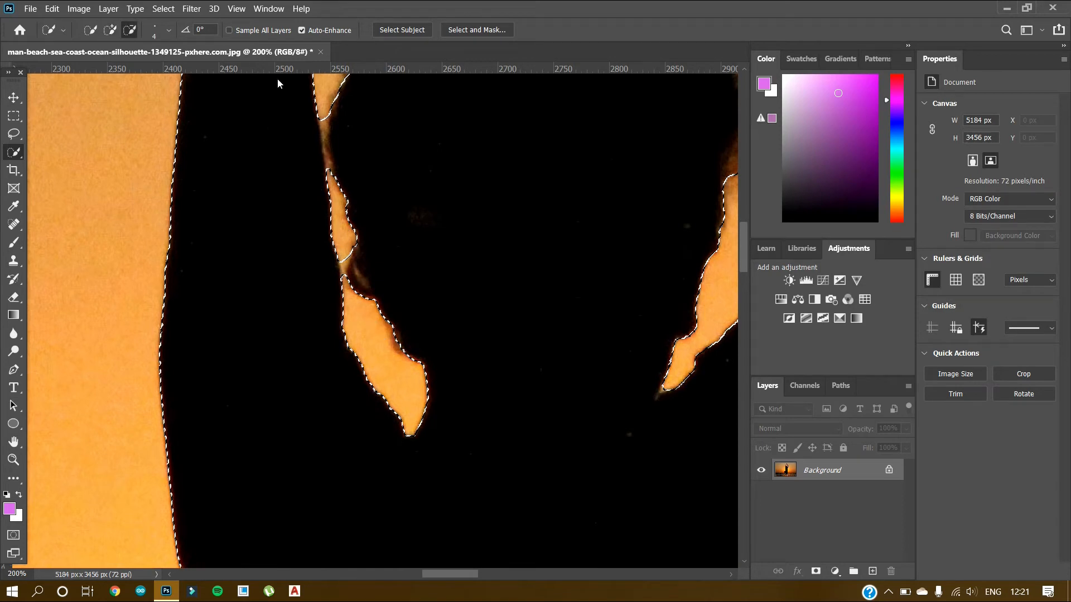
{"action": "scroll", "coordinate": [262, 125], "scroll_direction": "up", "scroll_amount": 1}
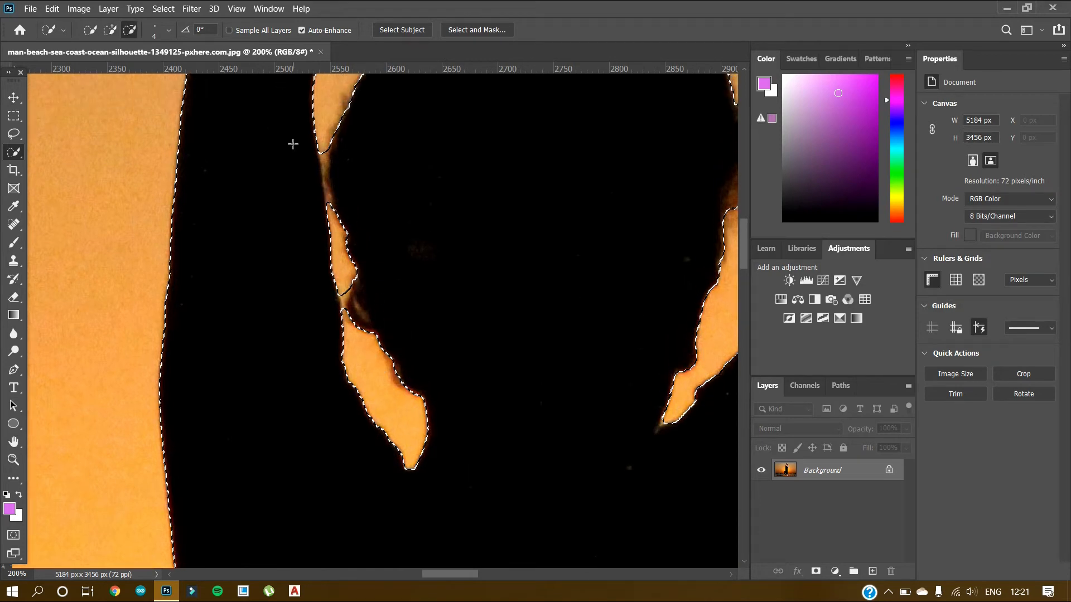
{"action": "scroll", "coordinate": [297, 149], "scroll_direction": "up", "scroll_amount": 1}
{"action": "scroll", "coordinate": [307, 159], "scroll_direction": "up", "scroll_amount": 2}
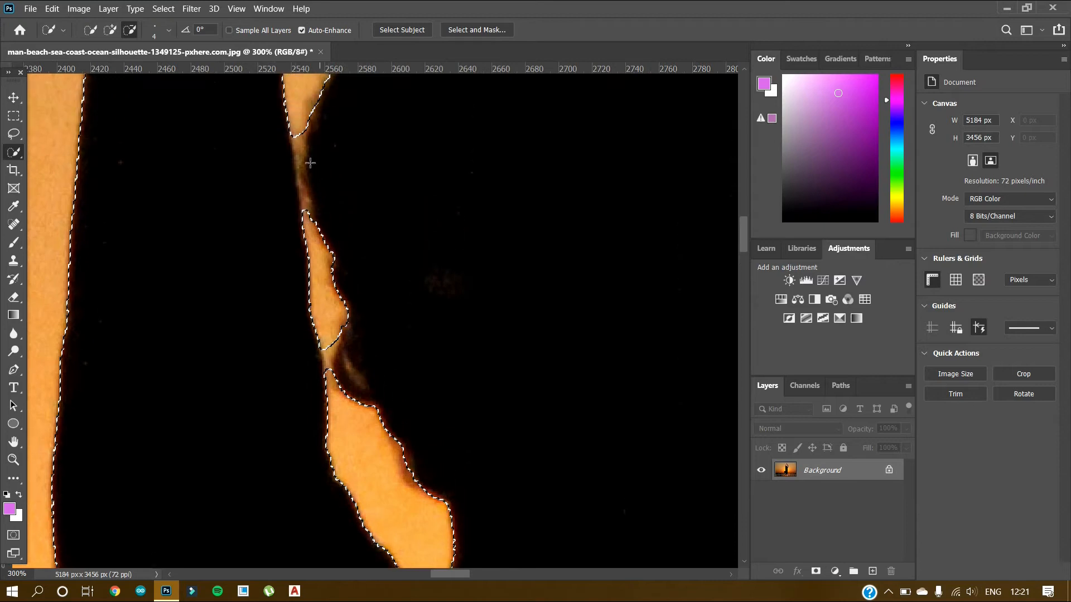
{"action": "left_click_drag", "start_coordinate": [299, 134], "coordinate": [304, 218]}
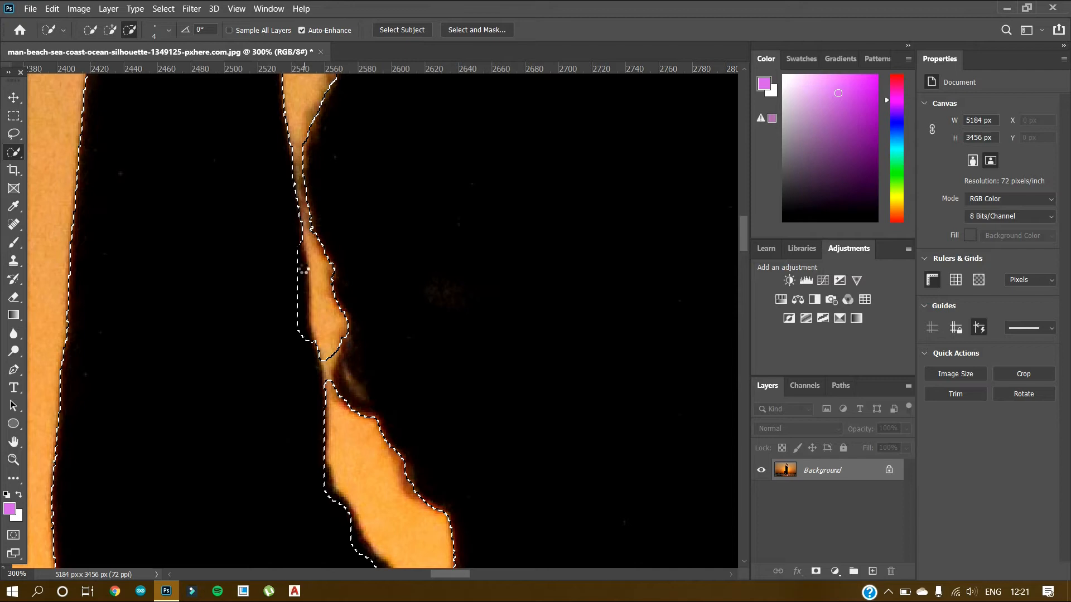
{"action": "left_click_drag", "start_coordinate": [323, 354], "coordinate": [331, 374]}
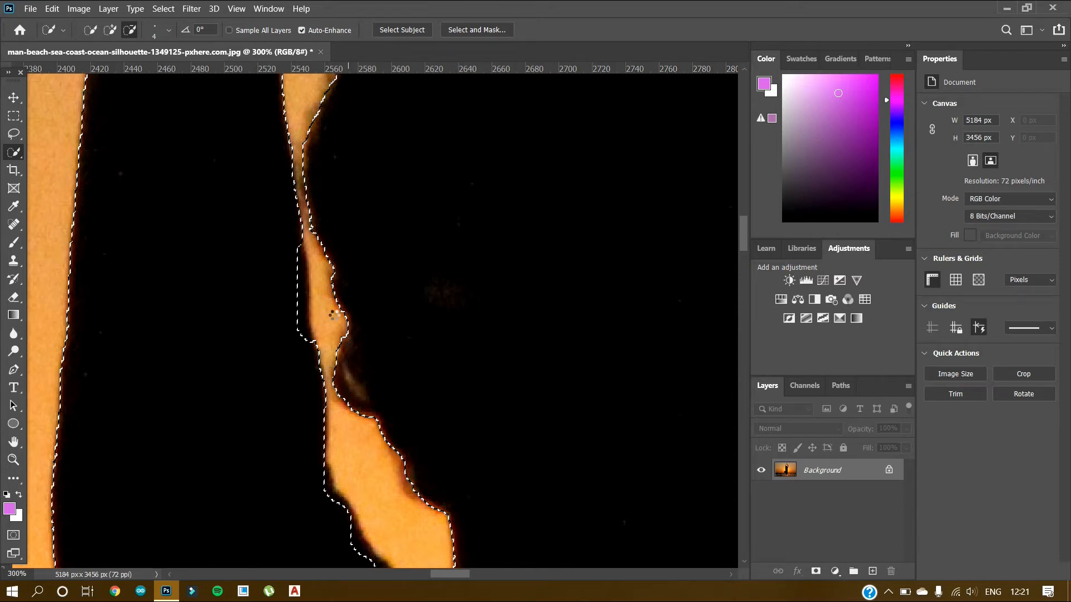
{"action": "scroll", "coordinate": [334, 316], "scroll_direction": "down", "scroll_amount": 3}
{"action": "scroll", "coordinate": [334, 315], "scroll_direction": "down", "scroll_amount": 2}
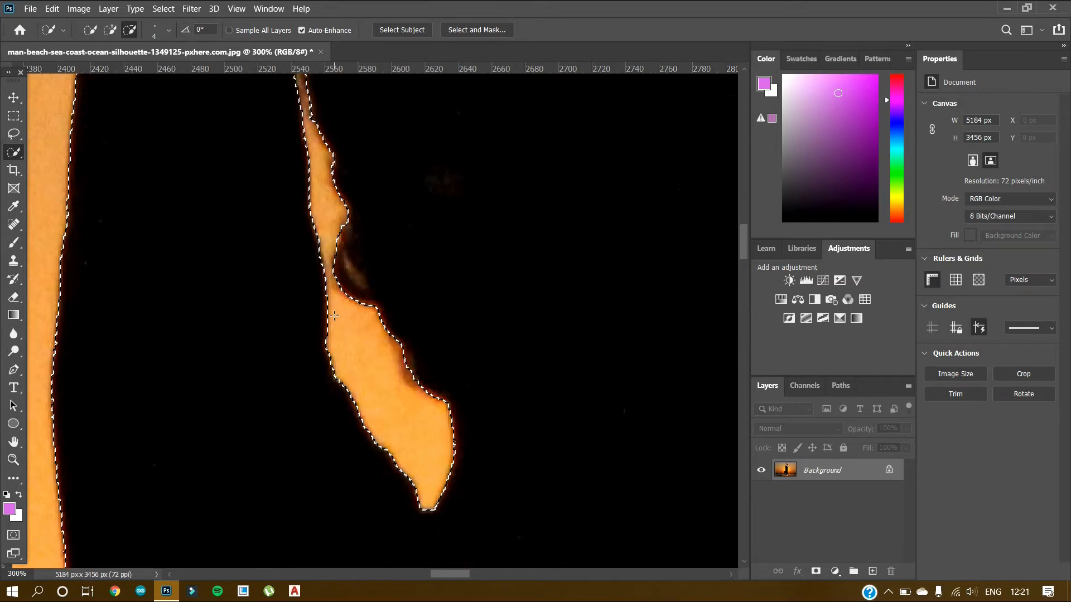
Subtract the triangular sky and sea gap between the bent leg and the standing leg from the selection.
{"action": "key", "text": "ctrl+1"}
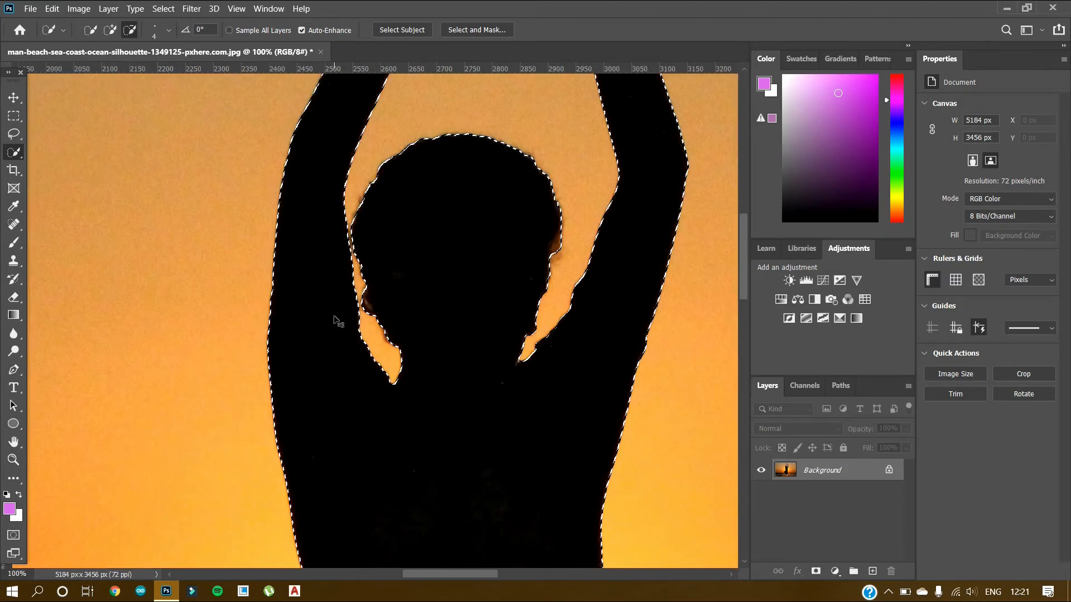
{"action": "key", "text": "ctrl+minus"}
{"action": "scroll", "coordinate": [335, 321], "scroll_direction": "down", "scroll_amount": 2}
{"action": "scroll", "coordinate": [335, 322], "scroll_direction": "down", "scroll_amount": 10}
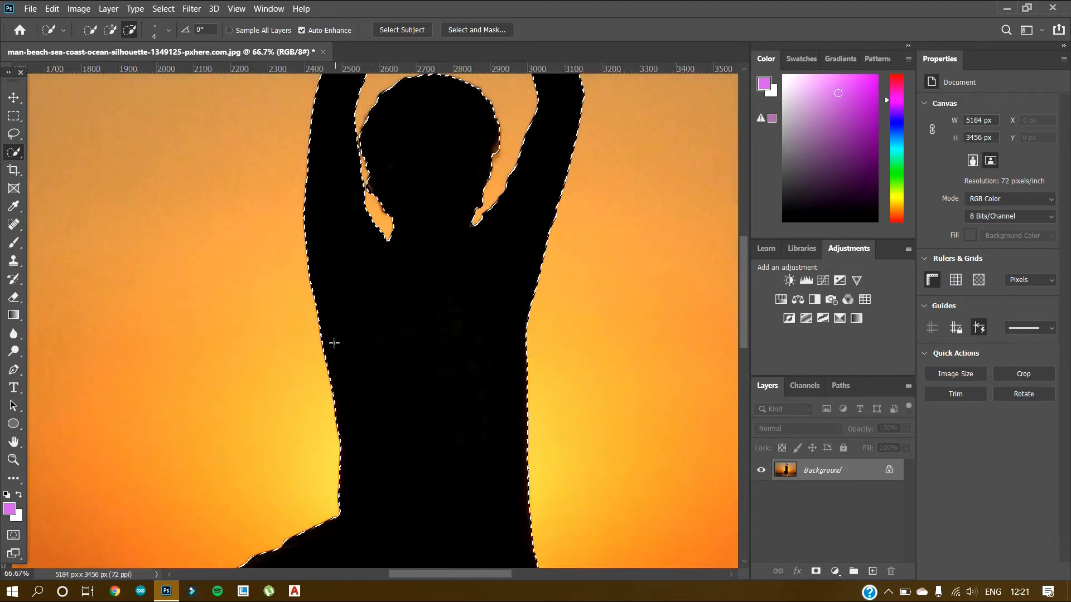
{"action": "scroll", "coordinate": [334, 373], "scroll_direction": "down", "scroll_amount": 2}
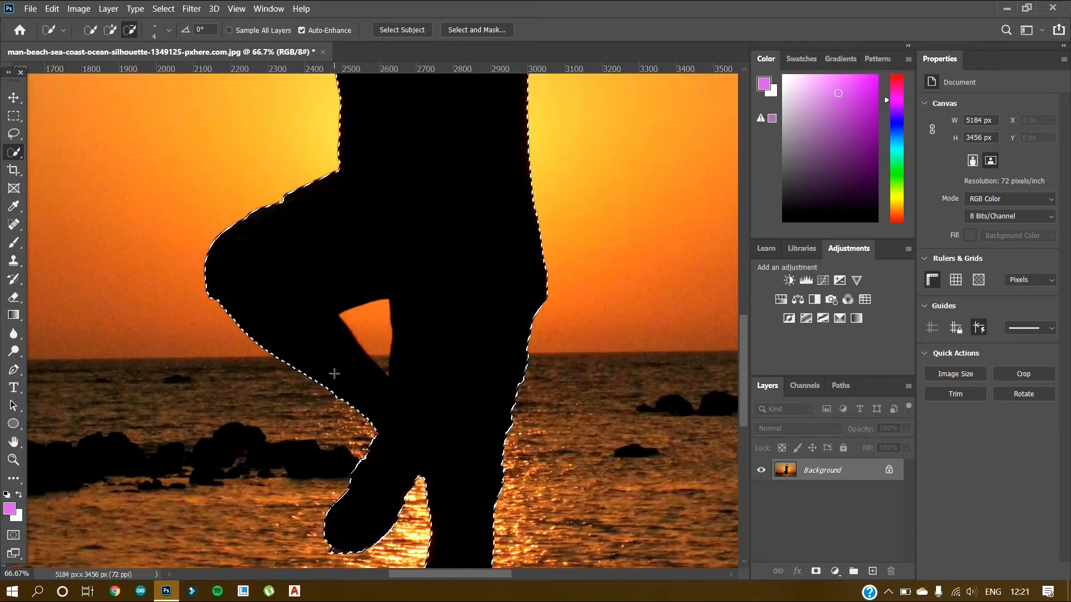
{"action": "key", "text": "ctrl+plus"}
{"action": "key", "text": "ctrl+plus"}
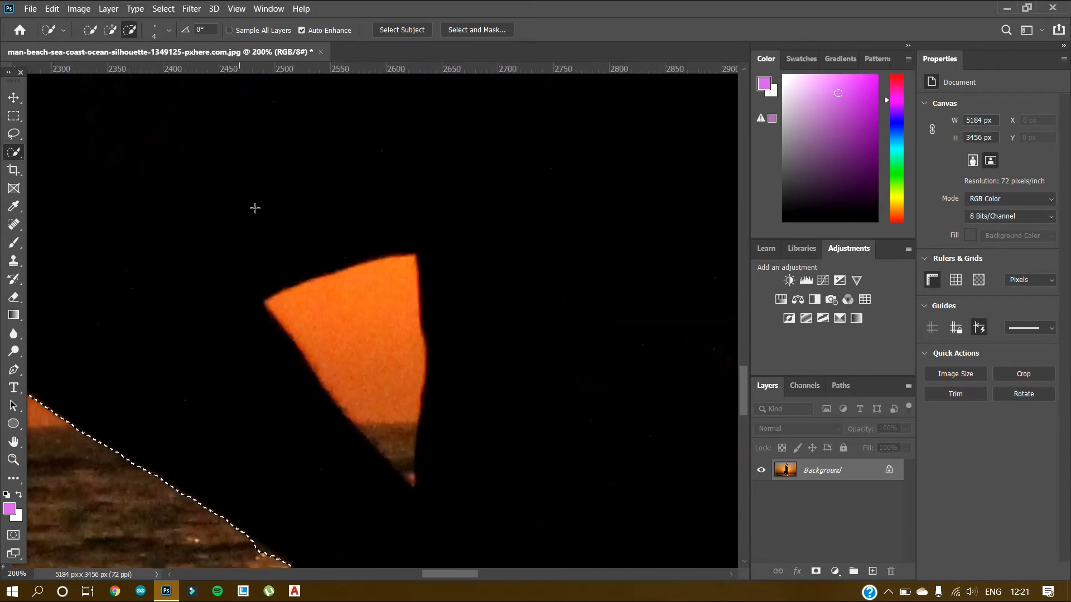
{"action": "mouse_move", "coordinate": [291, 299]}
{"action": "left_mouse_down"}
{"action": "mouse_move", "coordinate": [385, 274]}
{"action": "mouse_move", "coordinate": [314, 287]}
{"action": "mouse_move", "coordinate": [359, 328]}
{"action": "mouse_move", "coordinate": [403, 477]}
{"action": "mouse_move", "coordinate": [361, 425]}
{"action": "left_mouse_up"}
{"action": "mouse_move", "coordinate": [402, 463]}
{"action": "left_mouse_down"}
{"action": "mouse_move", "coordinate": [411, 480]}
{"action": "mouse_move", "coordinate": [403, 424]}
{"action": "mouse_move", "coordinate": [415, 256]}
{"action": "left_mouse_up"}
{"action": "left_click_drag", "start_coordinate": [408, 296], "coordinate": [415, 334]}
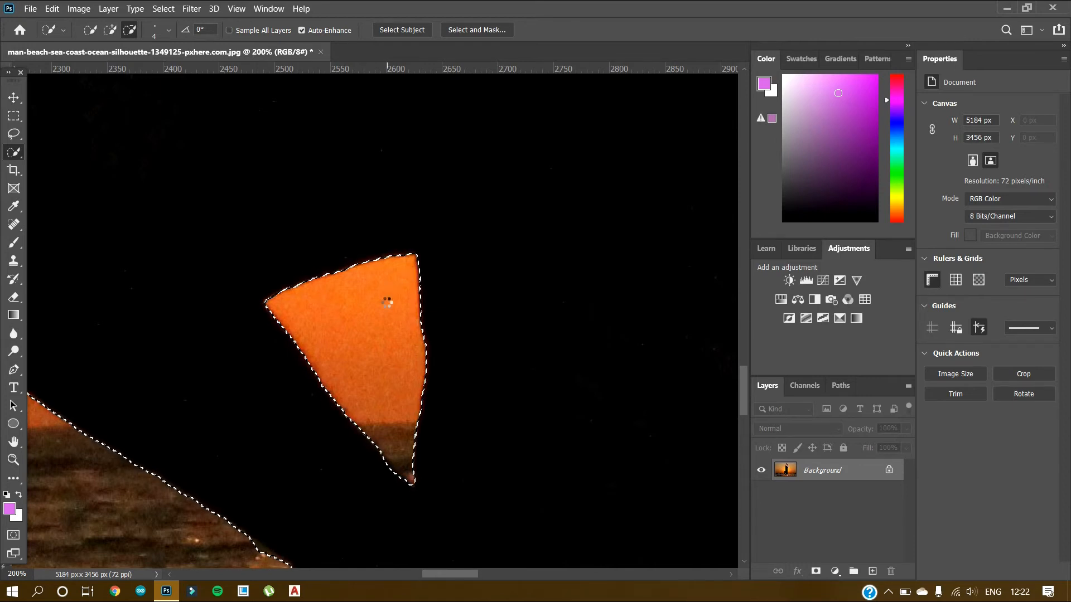
Copy the selected silhouette, paste it onto a new layer and align it over the original figure.
{"action": "scroll", "coordinate": [387, 302], "scroll_direction": "down", "scroll_amount": 5}
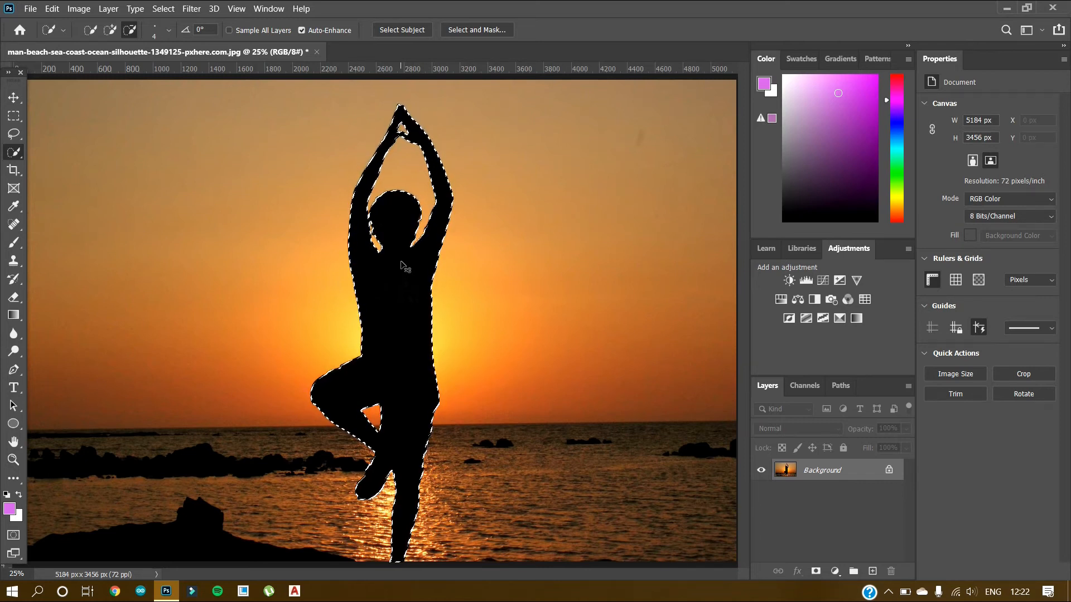
{"action": "left_click", "coordinate": [53, 8]}
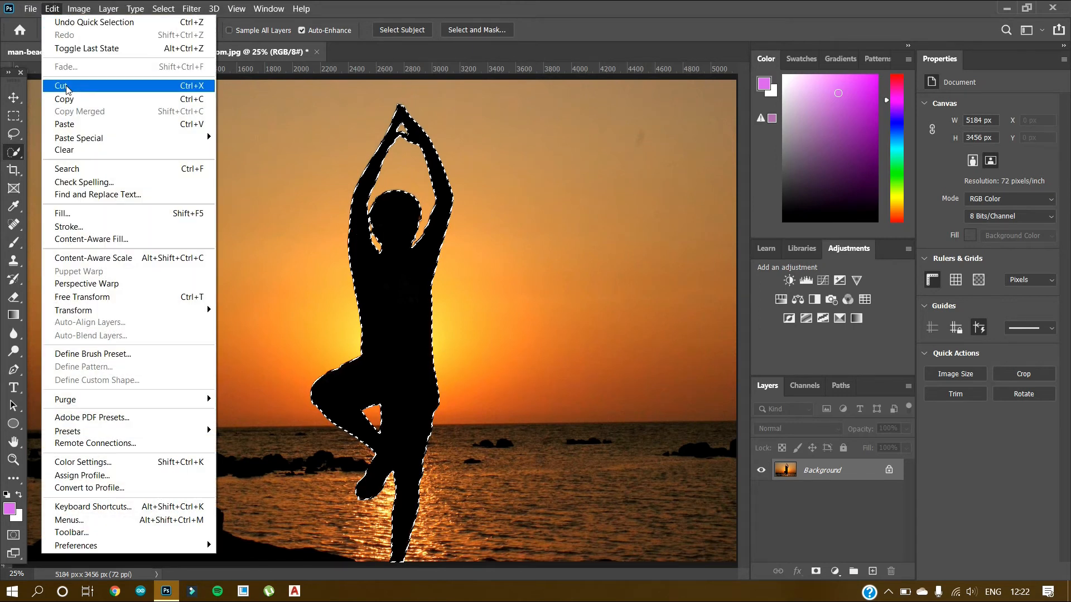
{"action": "left_click", "coordinate": [72, 99]}
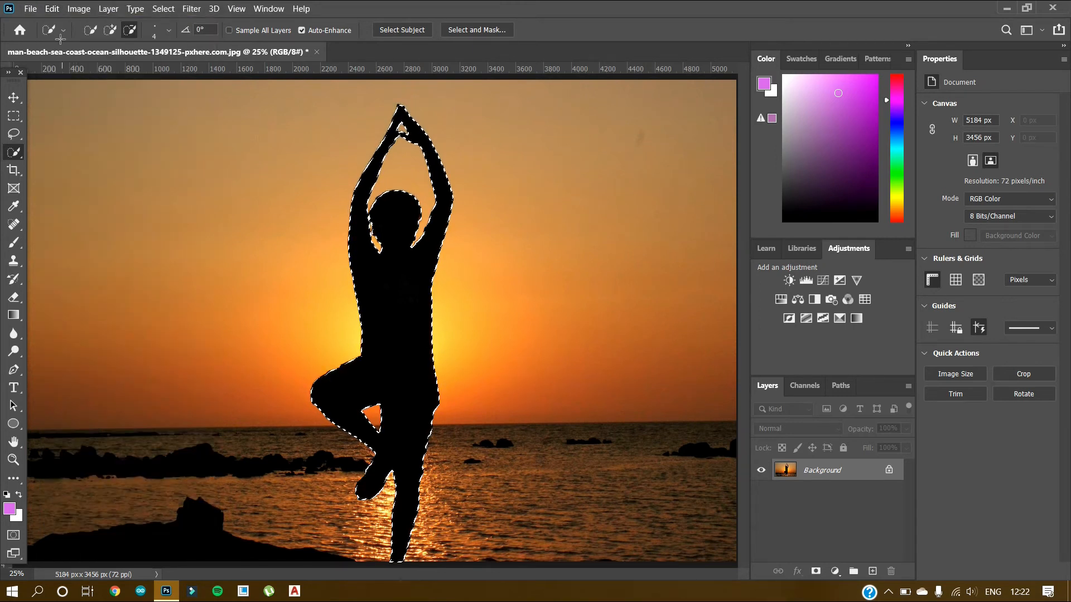
{"action": "left_click", "coordinate": [53, 9]}
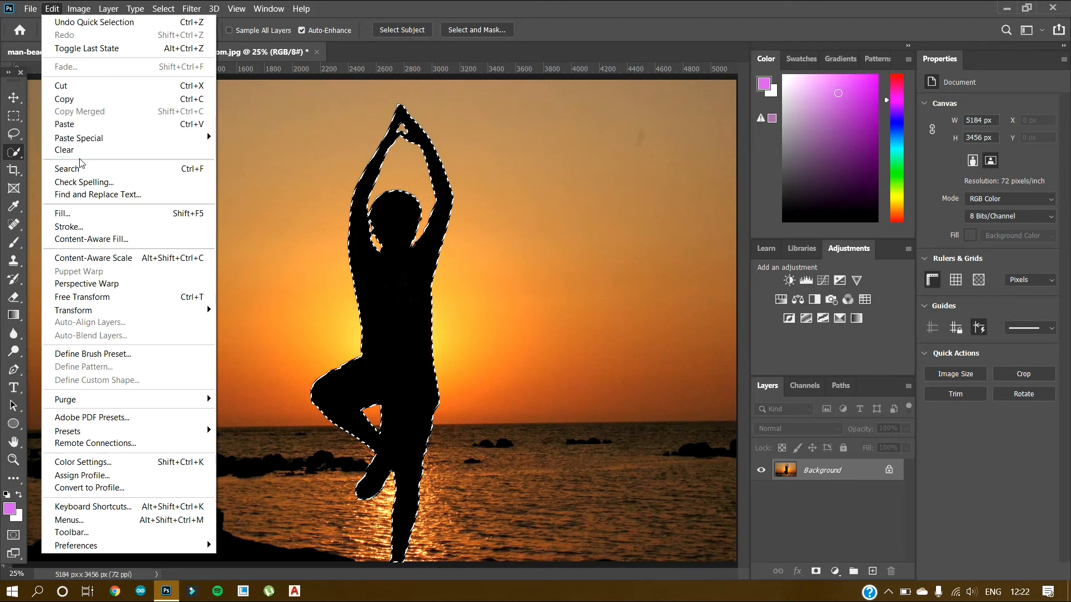
{"action": "left_click", "coordinate": [88, 124]}
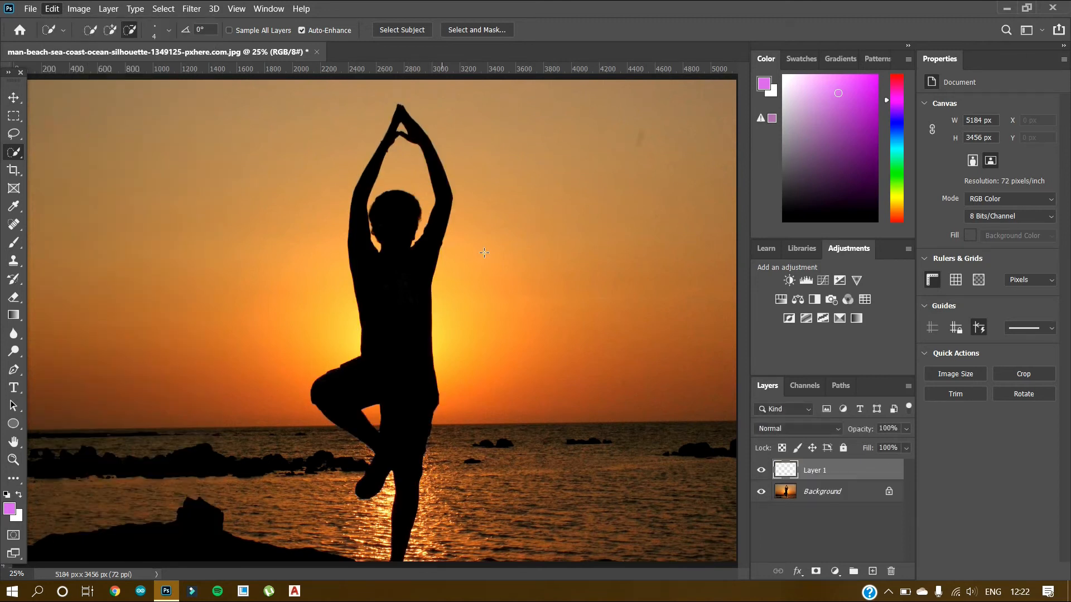
{"action": "left_click", "coordinate": [13, 97]}
{"action": "mouse_move", "coordinate": [375, 285]}
{"action": "left_mouse_down"}
{"action": "mouse_move", "coordinate": [240, 279]}
{"action": "mouse_move", "coordinate": [215, 260]}
{"action": "mouse_move", "coordinate": [326, 295]}
{"action": "mouse_move", "coordinate": [381, 291]}
{"action": "left_mouse_up"}
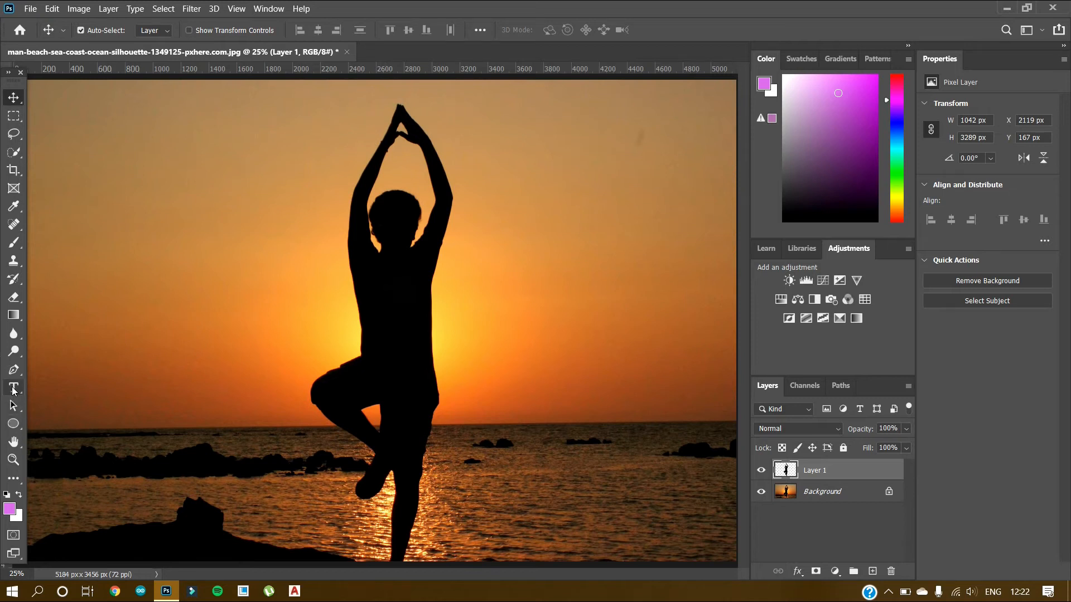
Create a text box about 3764 × 597 px across the figure's shoulders and chest, containing the text YOGA.
{"action": "left_click", "coordinate": [14, 389]}
{"action": "left_click_drag", "start_coordinate": [143, 236], "coordinate": [666, 316]}
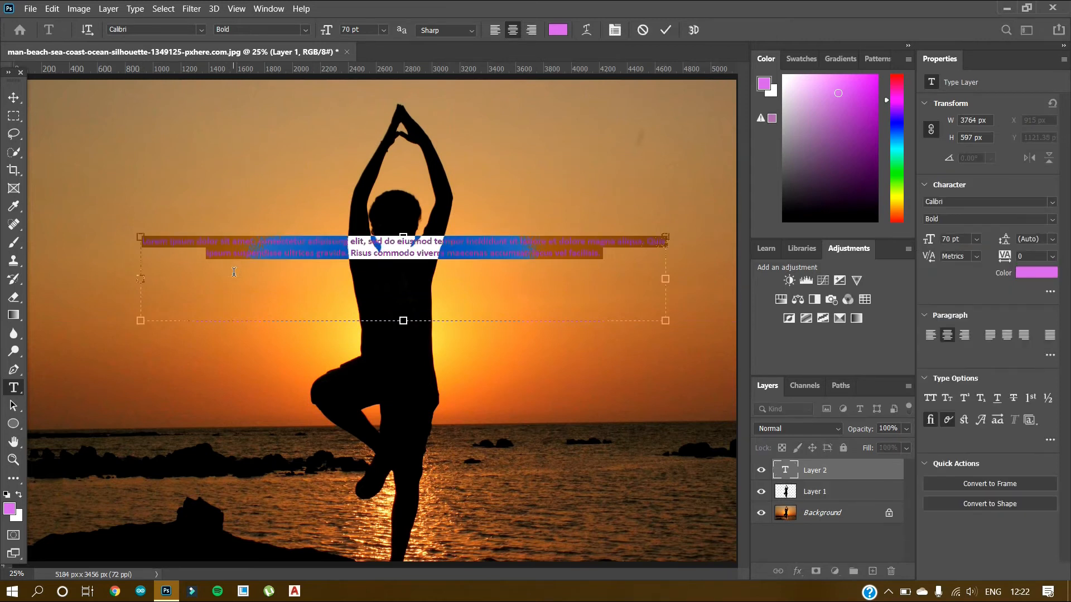
{"action": "key", "text": "Delete"}
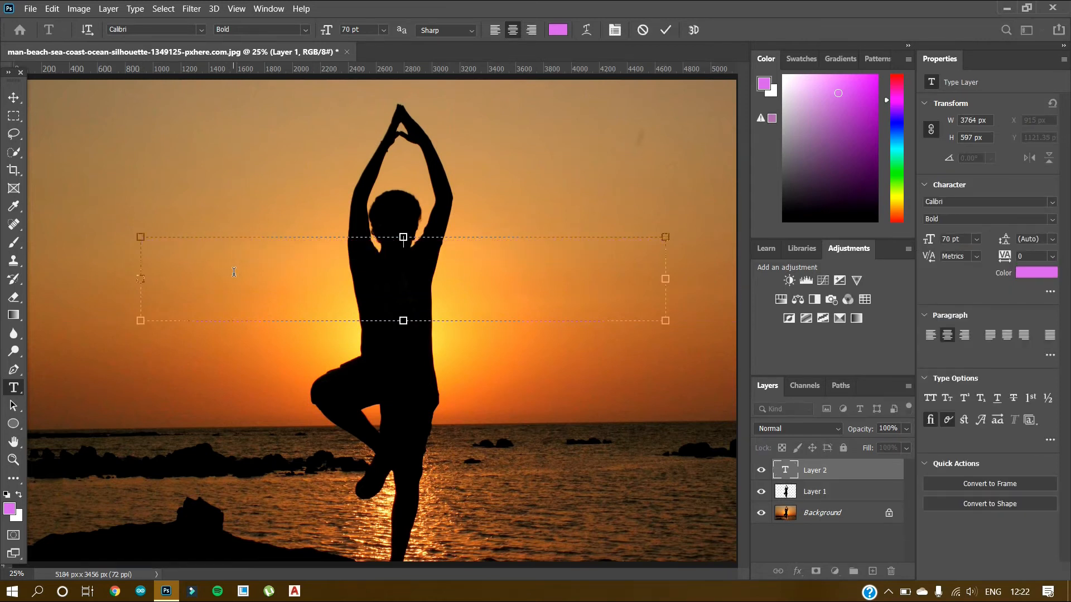
{"action": "type", "text": "YOGA"}
Try to set the text colour to white (ffffff) without selecting the word.
{"action": "left_click", "coordinate": [558, 30]}
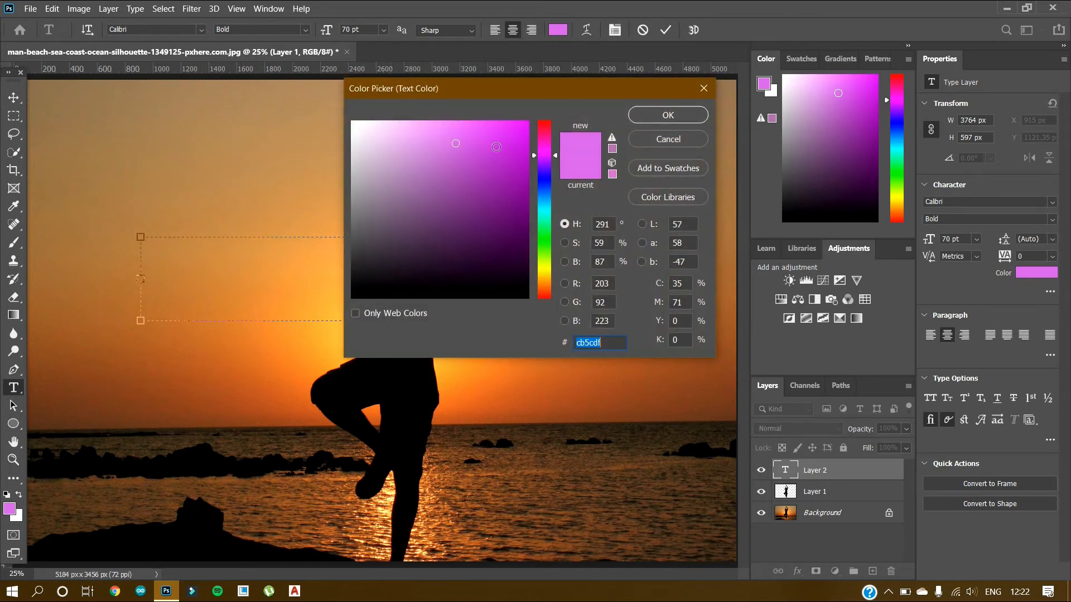
{"action": "left_click_drag", "start_coordinate": [376, 128], "coordinate": [352, 121]}
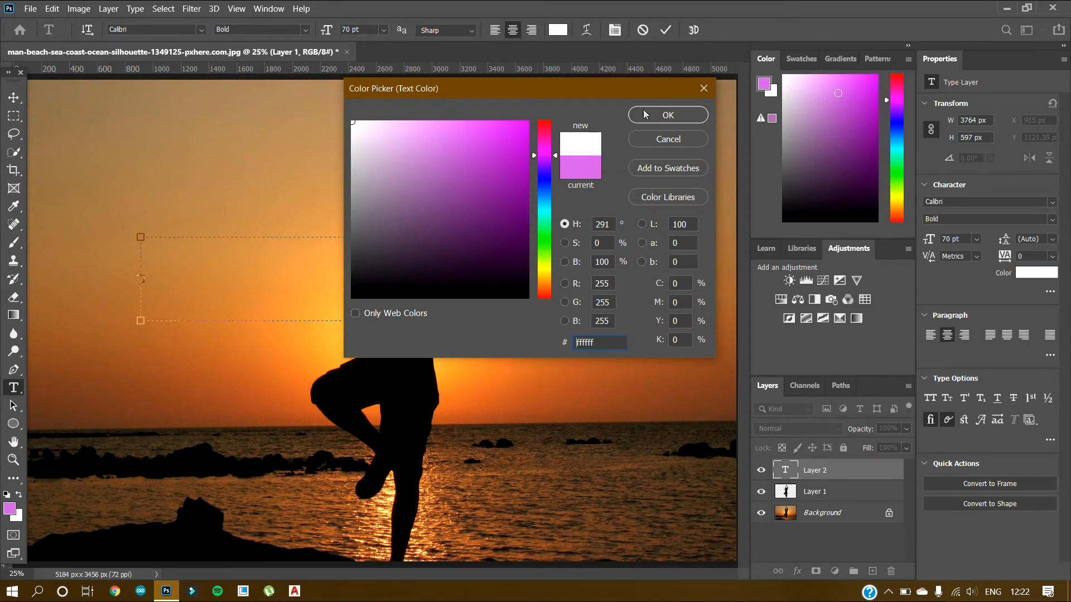
{"action": "left_click", "coordinate": [669, 115]}
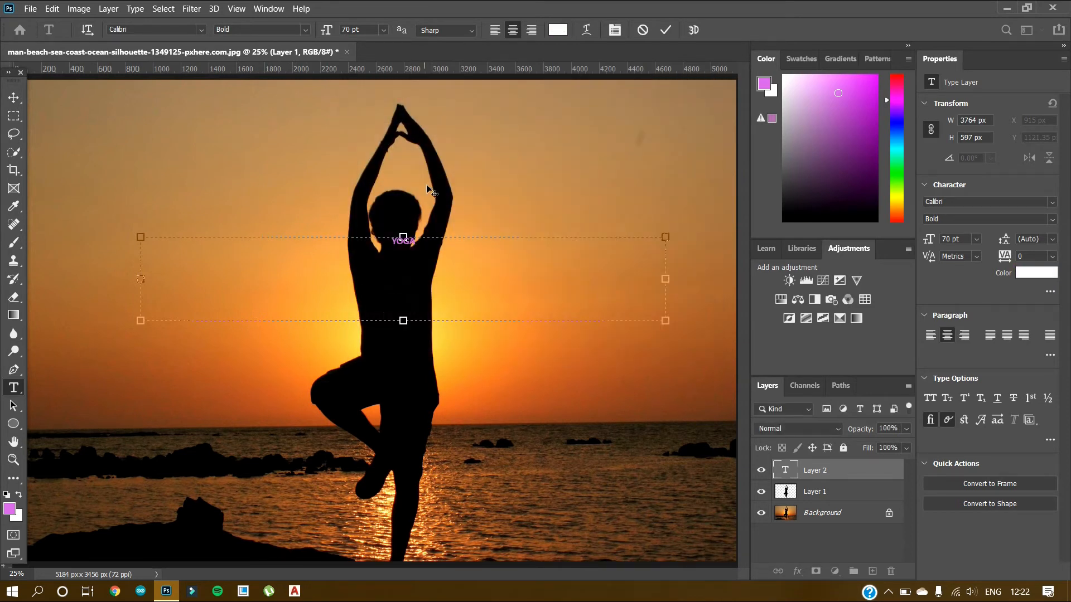
Recolour the whole word YOGA to near-white (fcfafc) and commit the text.
{"action": "double_click", "coordinate": [415, 243]}
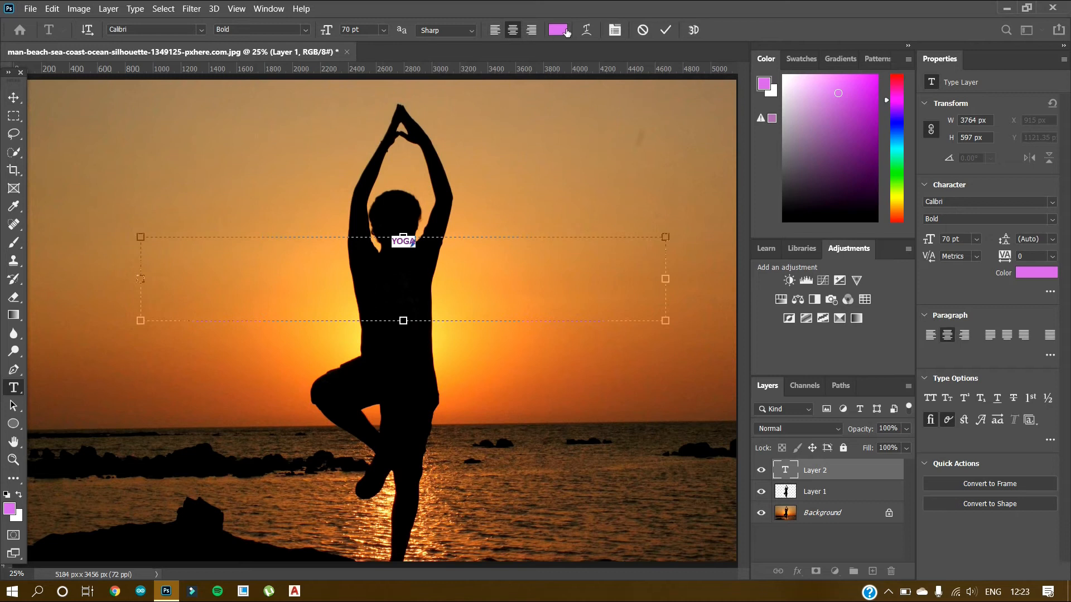
{"action": "left_click", "coordinate": [558, 30]}
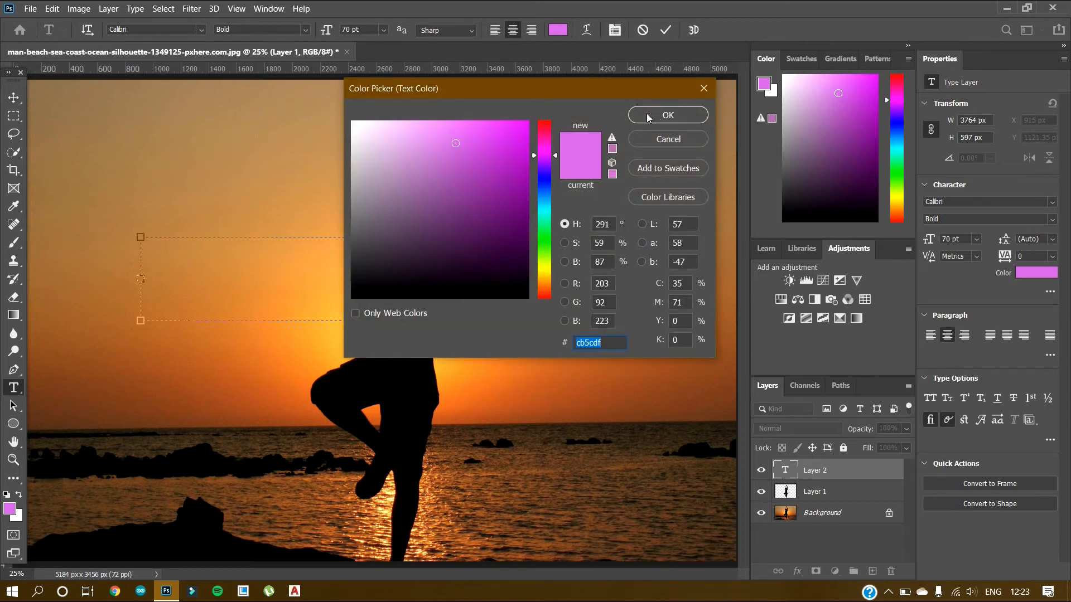
{"action": "type", "text": "ffffff"}
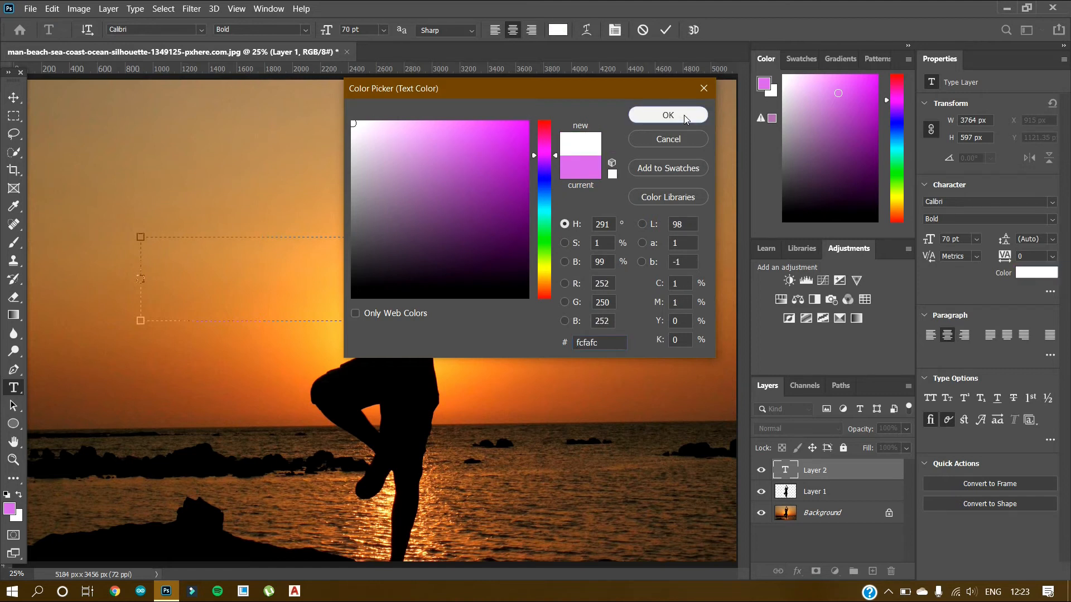
{"action": "left_click", "coordinate": [683, 115]}
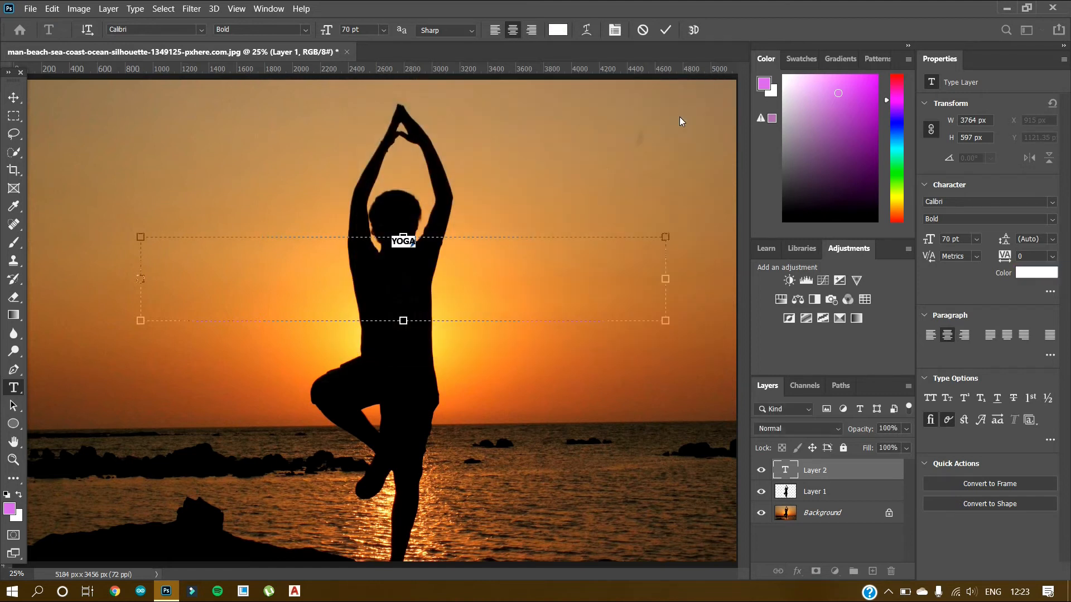
{"action": "left_click", "coordinate": [13, 97]}
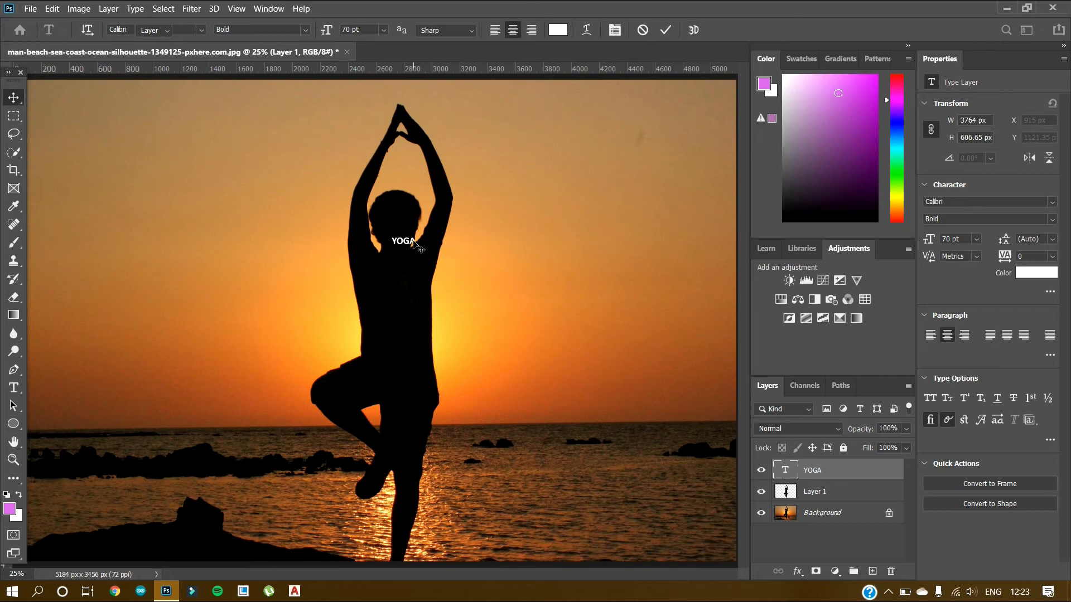
Scale the YOGA text box up to about 7090 × 1124 px, extending it upward, and enlarge its text to 868.85 pt.
{"action": "key", "text": "ctrl+t"}
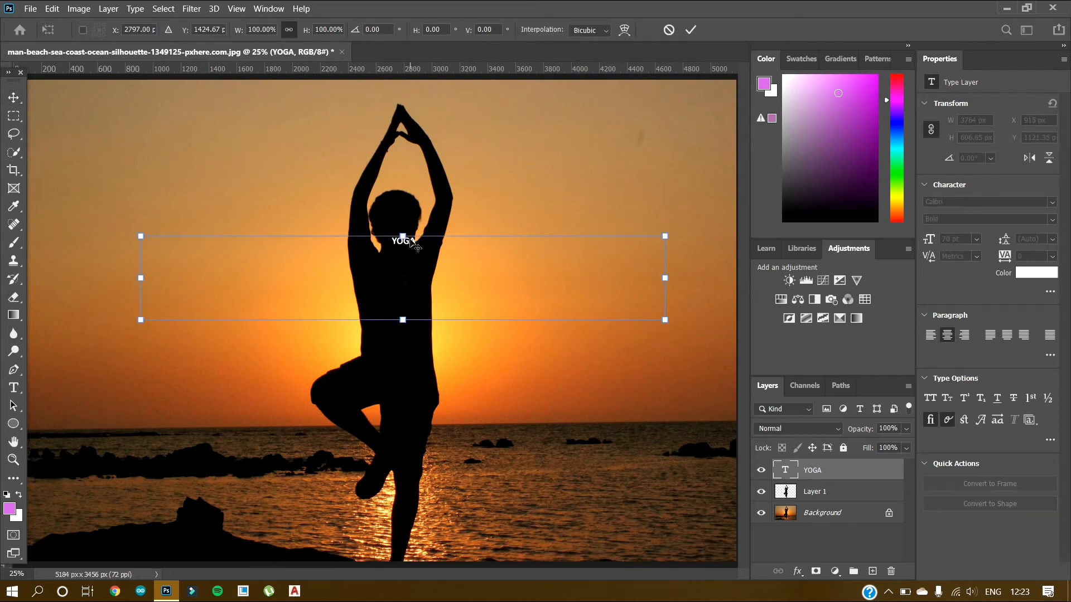
{"action": "left_click_drag", "start_coordinate": [402, 233], "coordinate": [413, 170]}
{"action": "key", "text": "Return"}
{"action": "key", "text": "t"}
{"action": "double_click", "coordinate": [397, 171]}
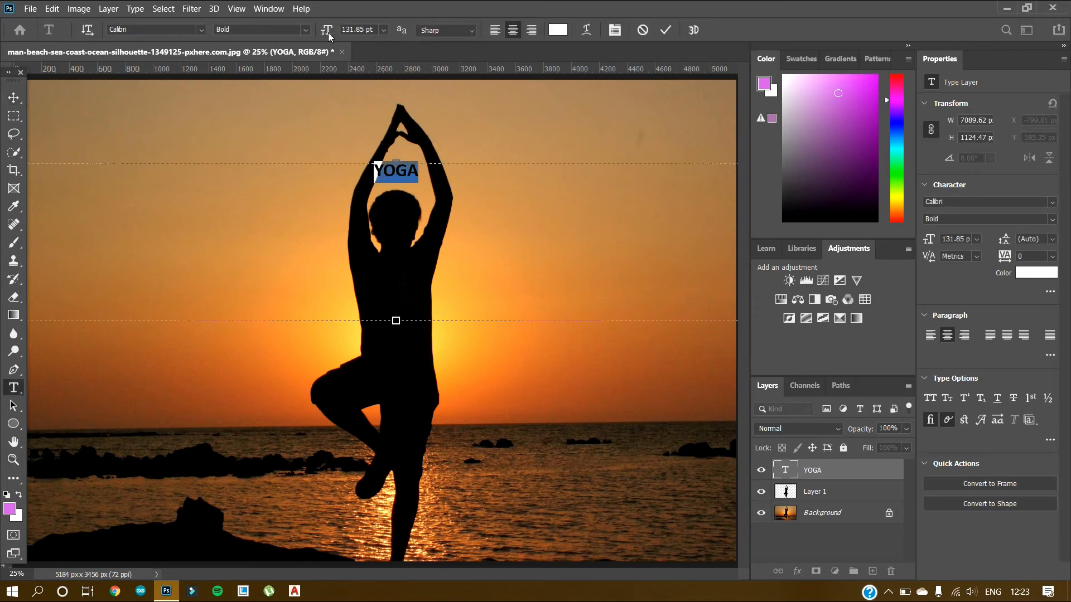
{"action": "left_click_drag", "start_coordinate": [616, 35], "coordinate": [836, 18]}
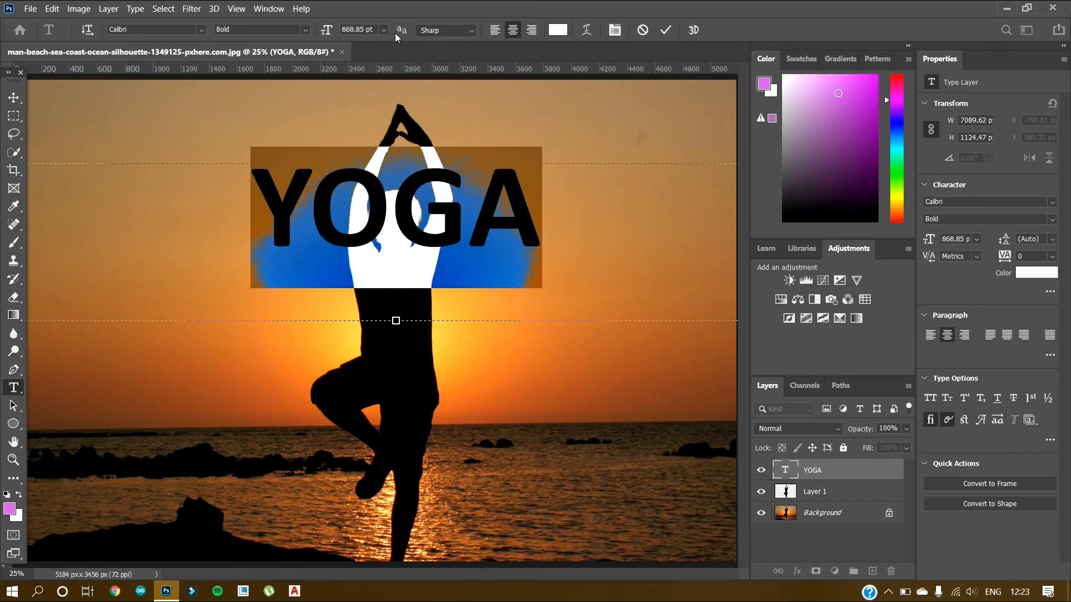
Enlarge the YOGA text box to about 7698 px wide and move the word down over the figure's chest.
{"action": "key", "text": "ctrl+minus"}
{"action": "key", "text": "ctrl+minus"}
{"action": "left_click_drag", "start_coordinate": [385, 320], "coordinate": [385, 376]}
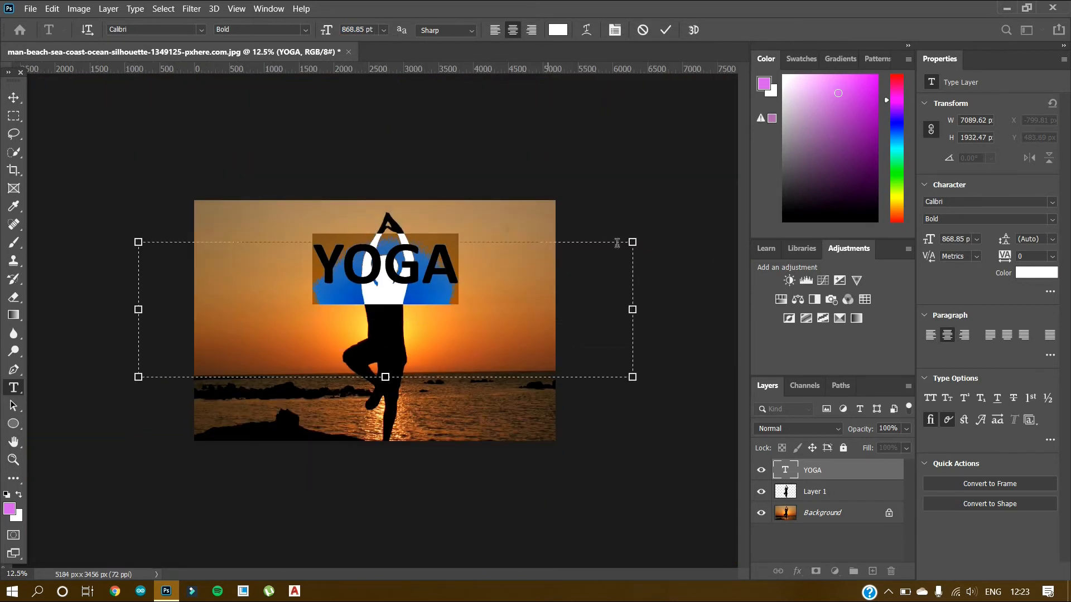
{"action": "left_click_drag", "start_coordinate": [633, 242], "coordinate": [674, 210]}
{"action": "left_click", "coordinate": [13, 98]}
{"action": "left_click_drag", "start_coordinate": [412, 239], "coordinate": [393, 305]}
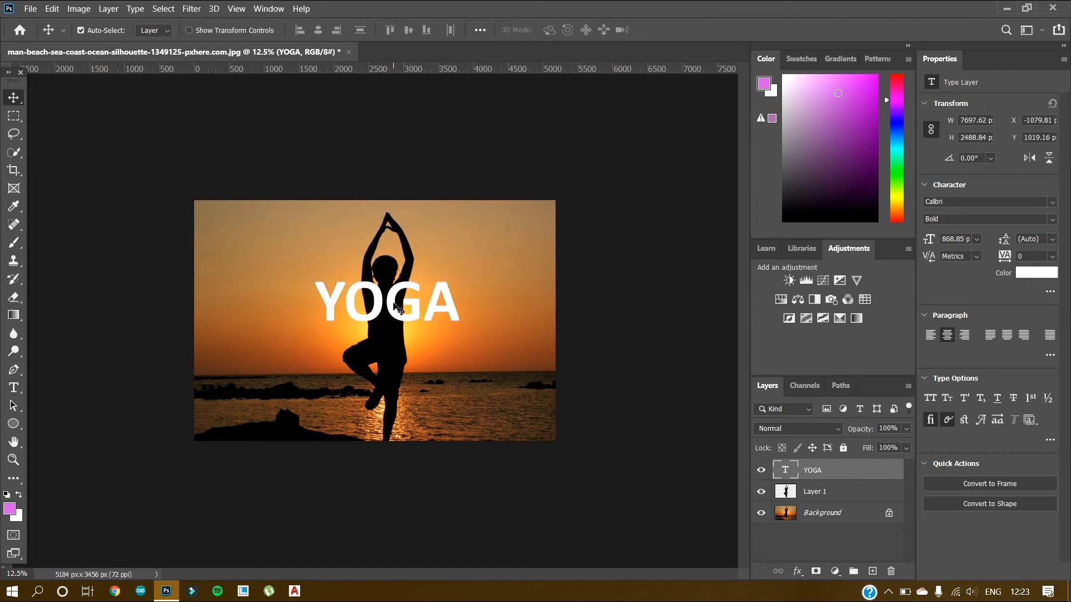
Set the YOGA text size to 1000 pt and move the word down across the figure's torso, to about Y 1185 px.
{"action": "double_click", "coordinate": [393, 304]}
{"action": "left_click", "coordinate": [346, 29]}
{"action": "type", "text": "0"}
{"action": "key", "text": "Return"}
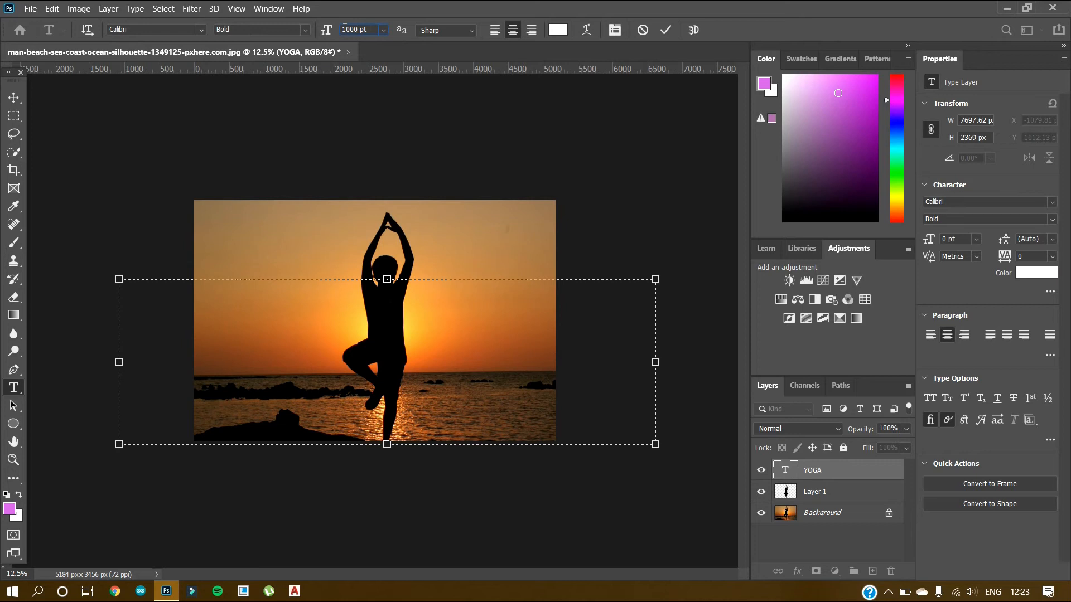
{"action": "type", "text": "1000"}
{"action": "key", "text": "Return"}
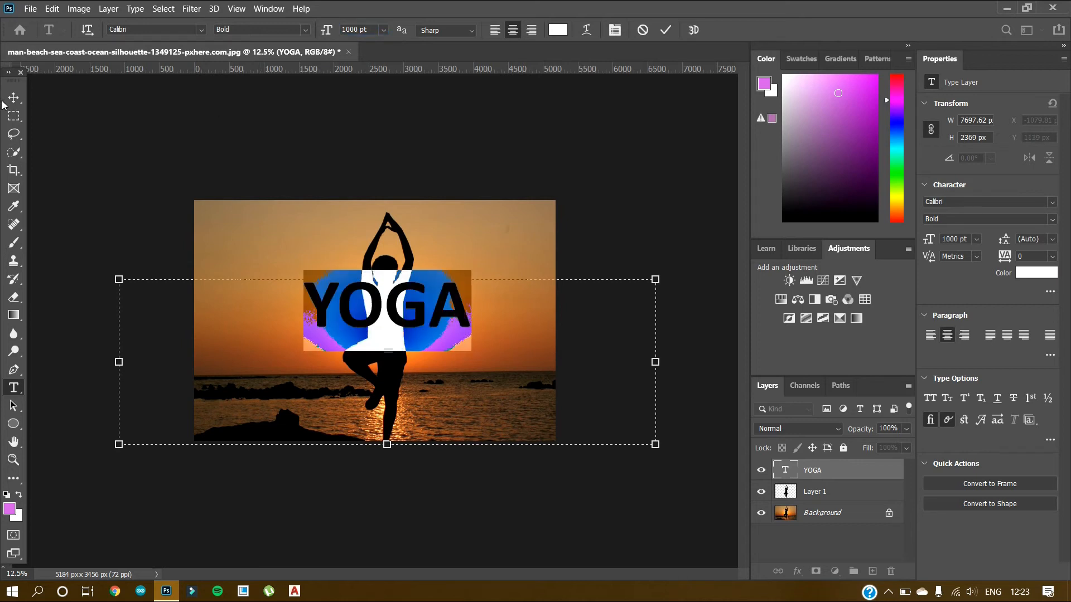
{"action": "left_click", "coordinate": [13, 98]}
{"action": "left_click_drag", "start_coordinate": [395, 323], "coordinate": [400, 333]}
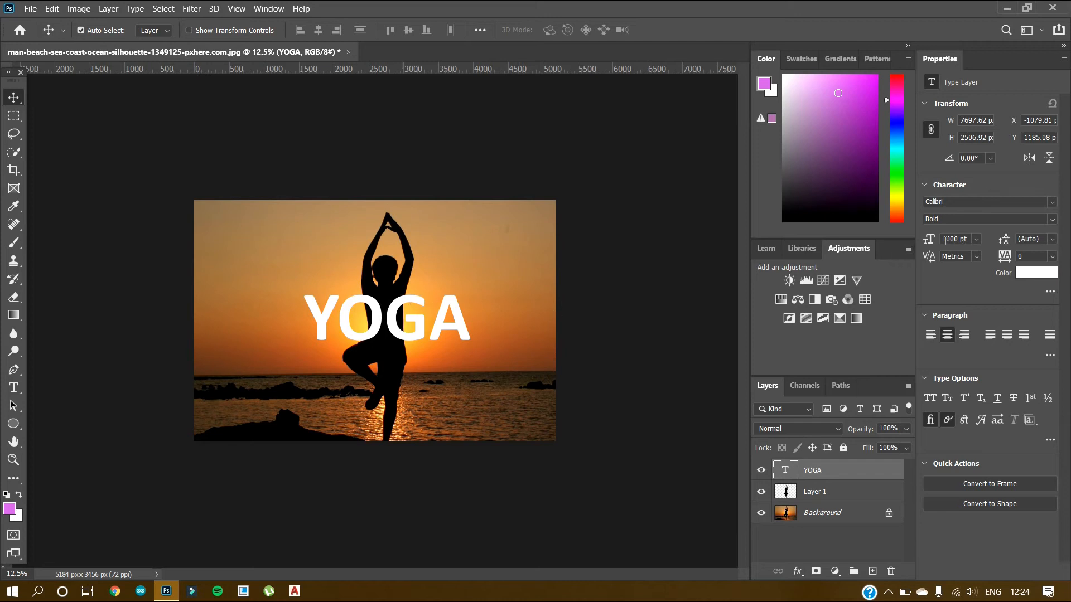
Set the YOGA text size to 1200 pt.
{"action": "left_click_drag", "start_coordinate": [930, 241], "coordinate": [997, 246]}
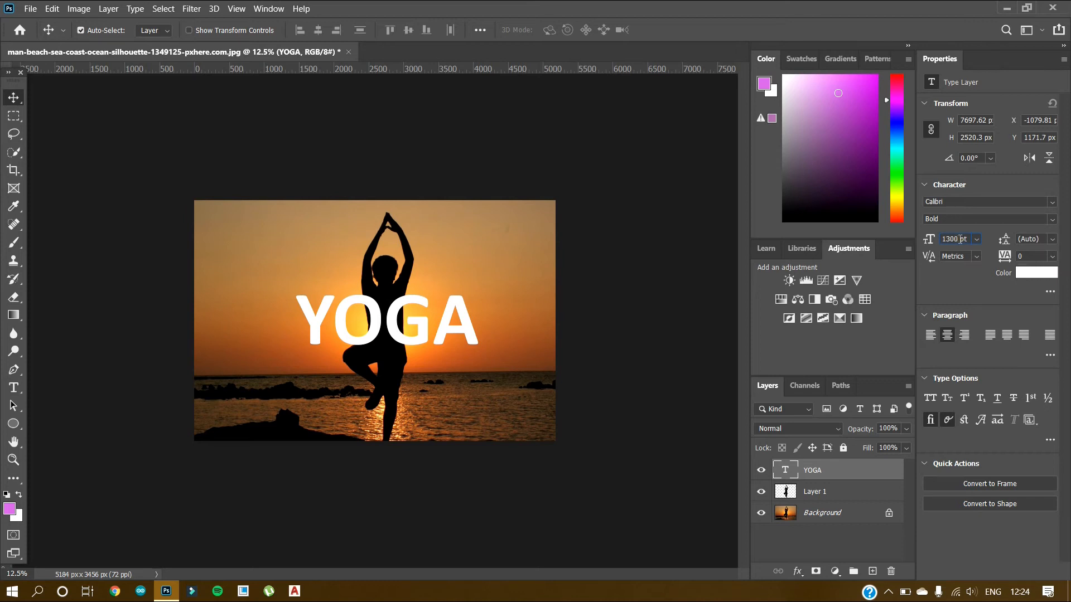
{"action": "key", "text": "Return"}
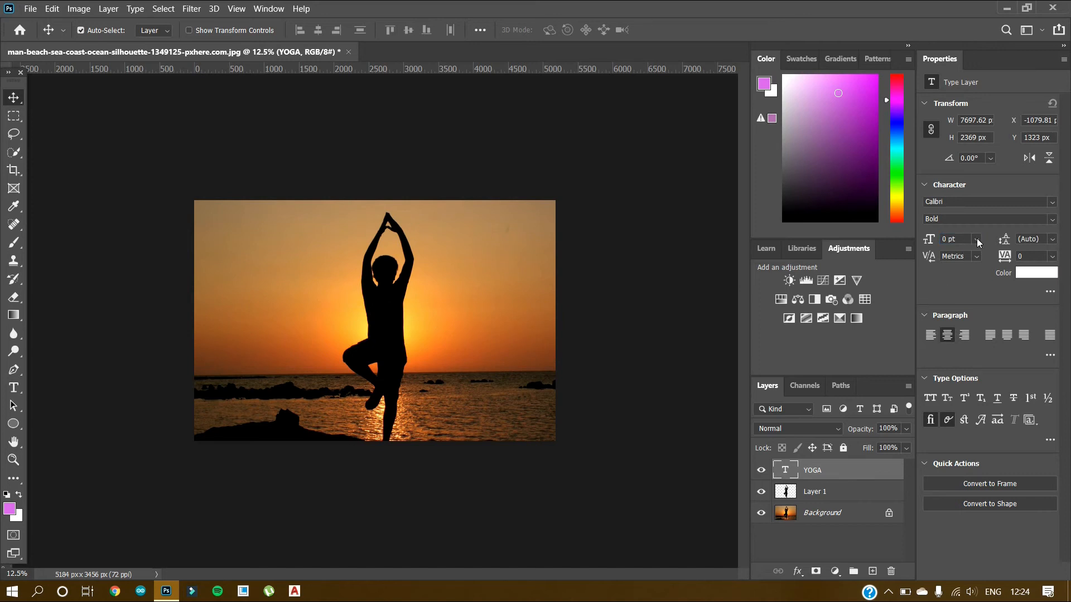
{"action": "type", "text": "1200"}
{"action": "key", "text": "Return"}
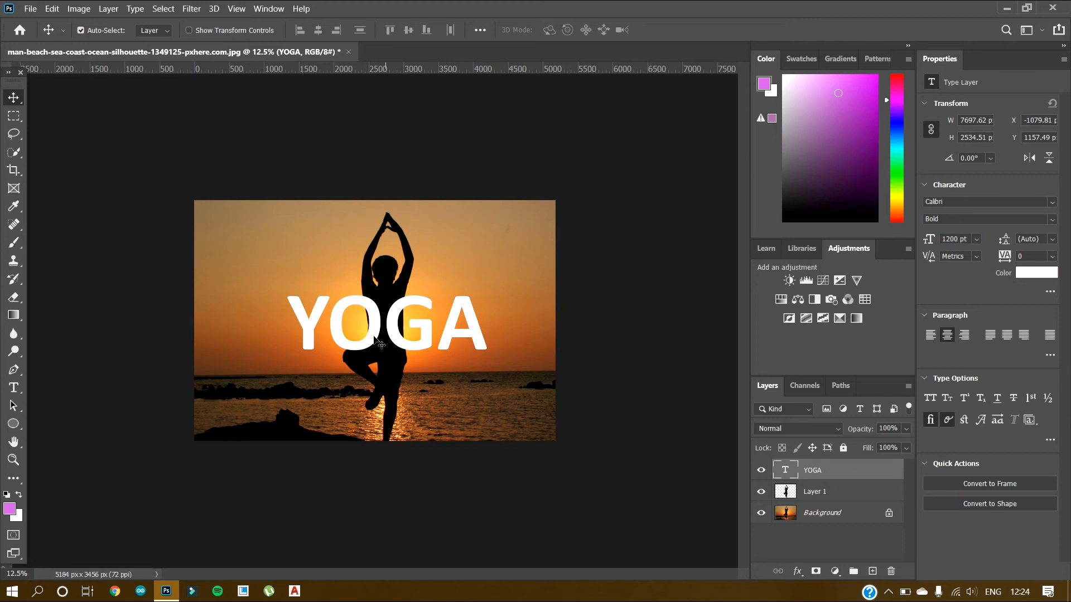
Scale the YOGA text box up to about 11213 × 3692 px and move the word down to about Y 728 px.
{"action": "key", "text": "ctrl+t"}
{"action": "left_click_drag", "start_coordinate": [386, 280], "coordinate": [387, 200]}
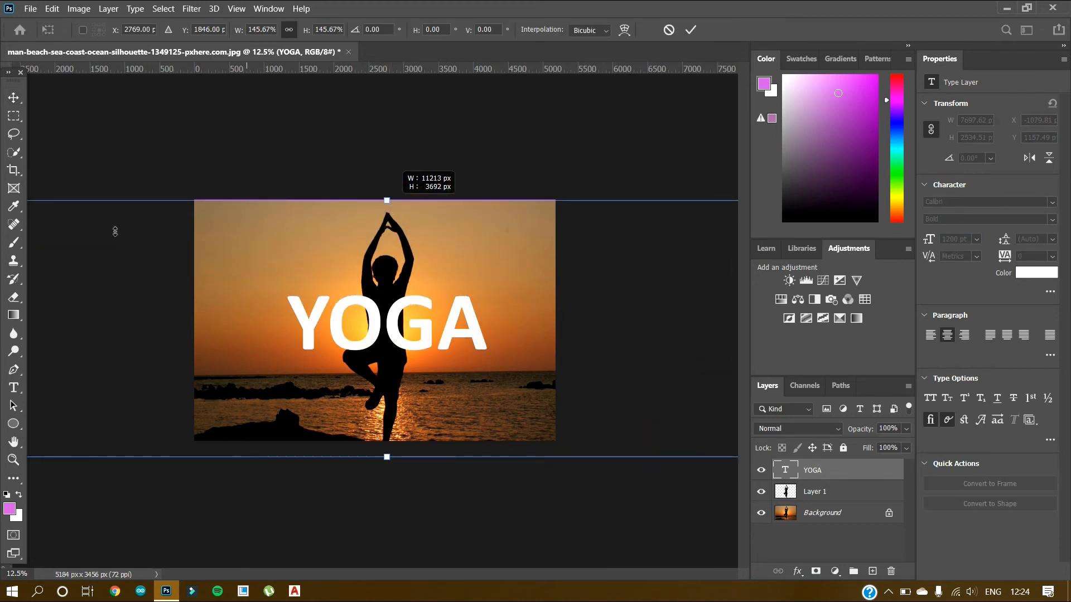
{"action": "key", "text": "Return"}
{"action": "left_click_drag", "start_coordinate": [367, 279], "coordinate": [372, 319]}
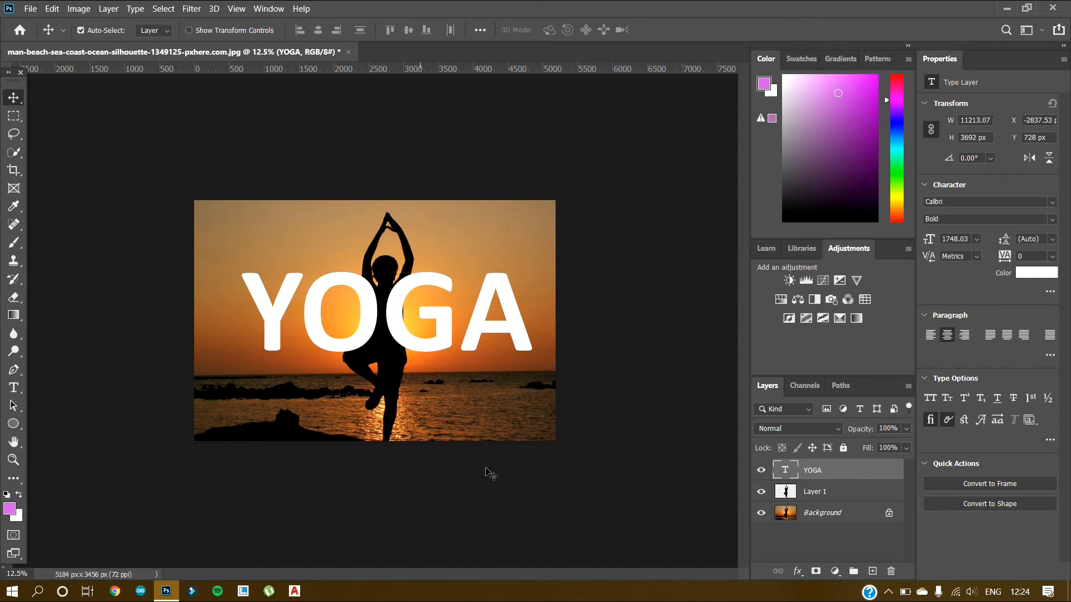
Place the YOGA layer beneath the silhouette on Layer 1 and add a Gradient Overlay effect to the text.
{"action": "left_click_drag", "start_coordinate": [813, 473], "coordinate": [816, 497]}
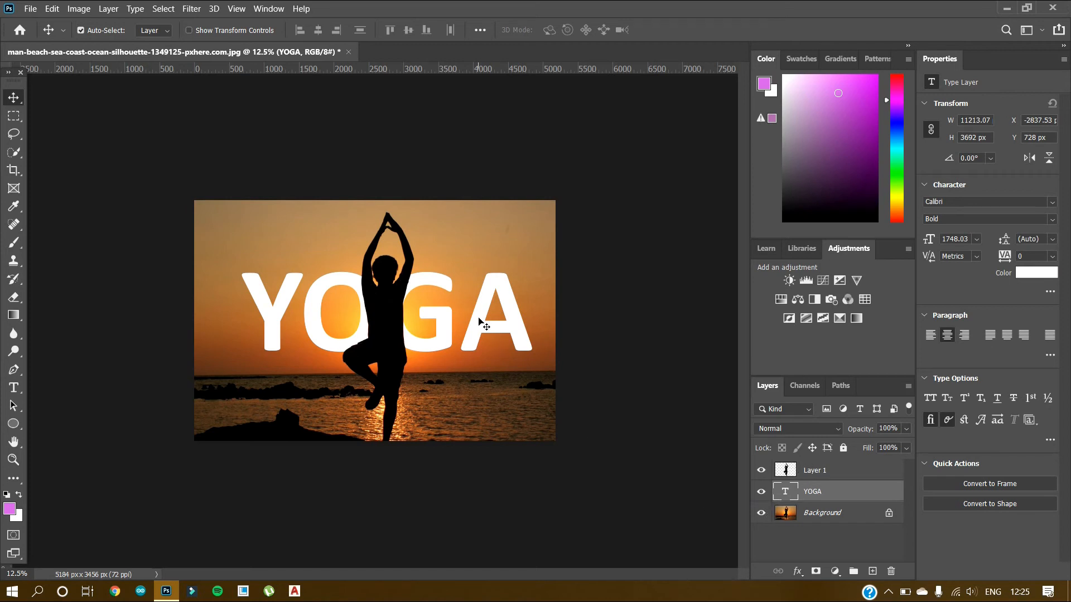
{"action": "left_click", "coordinate": [798, 572]}
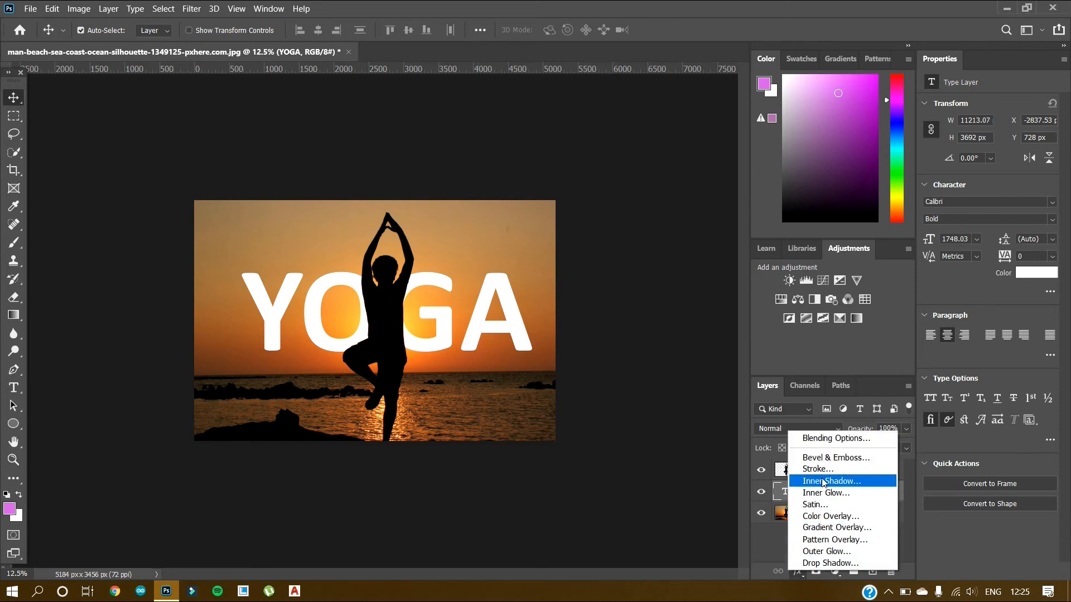
{"action": "left_click", "coordinate": [835, 528]}
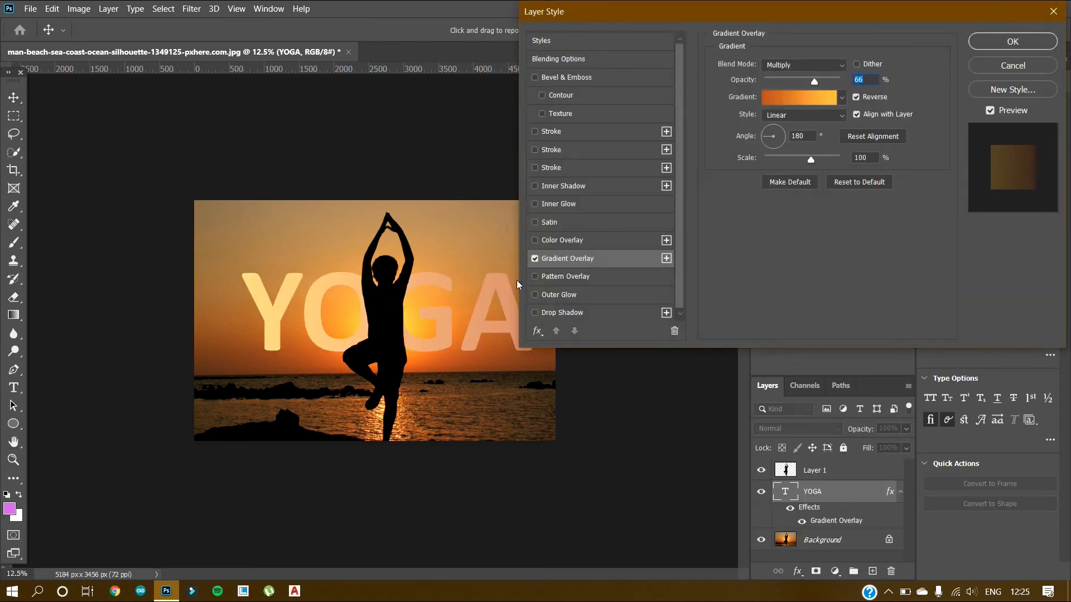
Recolour the overlay gradient's stop at location 0% to yellow-orange (ffb73a) sampled from the bright sky inside the letter O.
{"action": "left_click", "coordinate": [807, 98]}
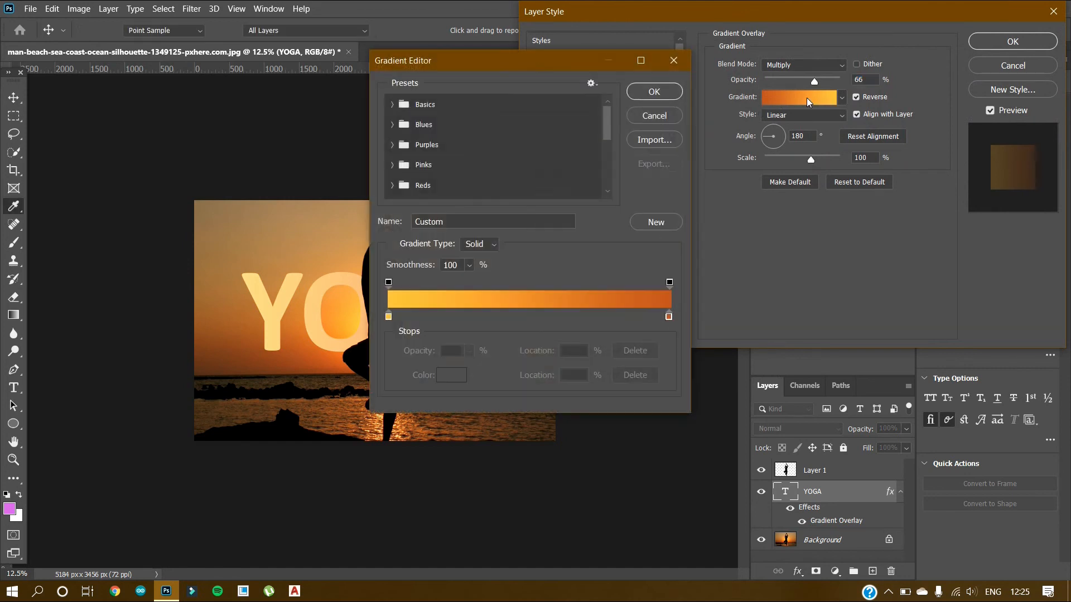
{"action": "left_click", "coordinate": [389, 316]}
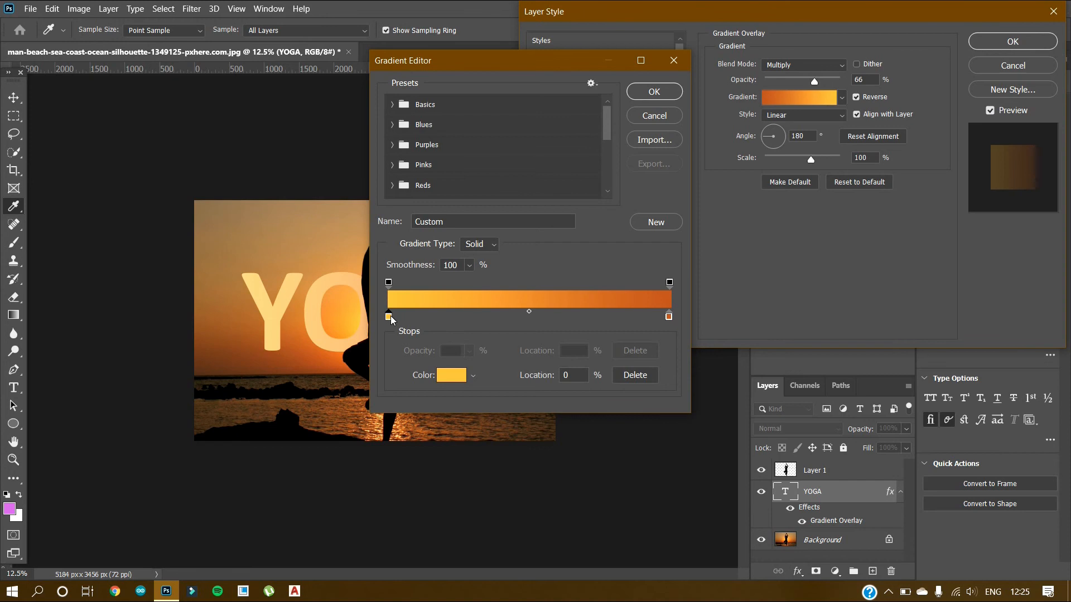
{"action": "double_click", "coordinate": [389, 317]}
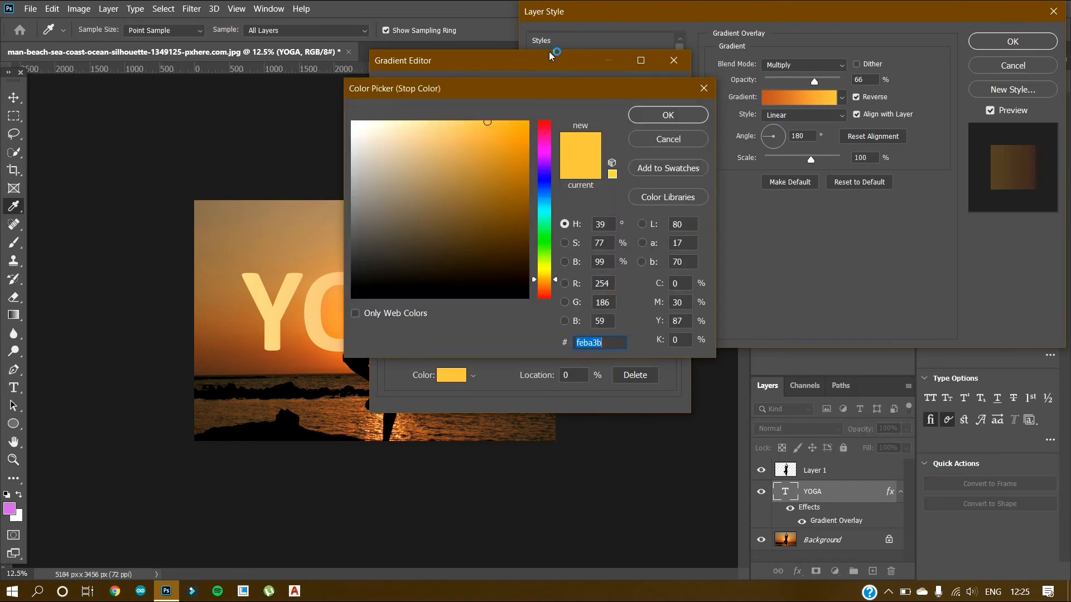
{"action": "left_click_drag", "start_coordinate": [571, 83], "coordinate": [801, 80]}
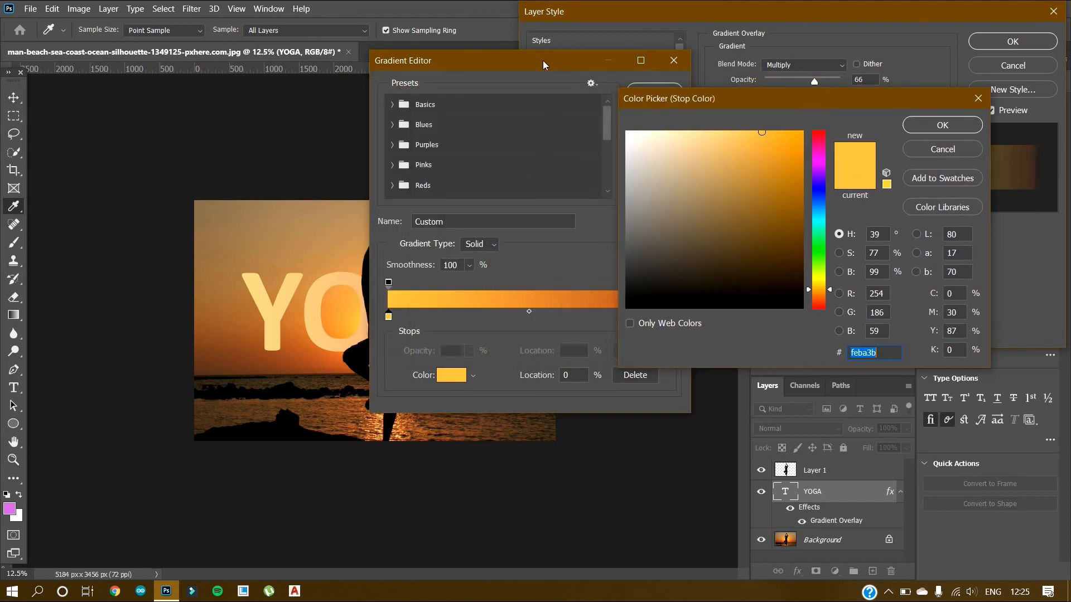
{"action": "left_click", "coordinate": [355, 323]}
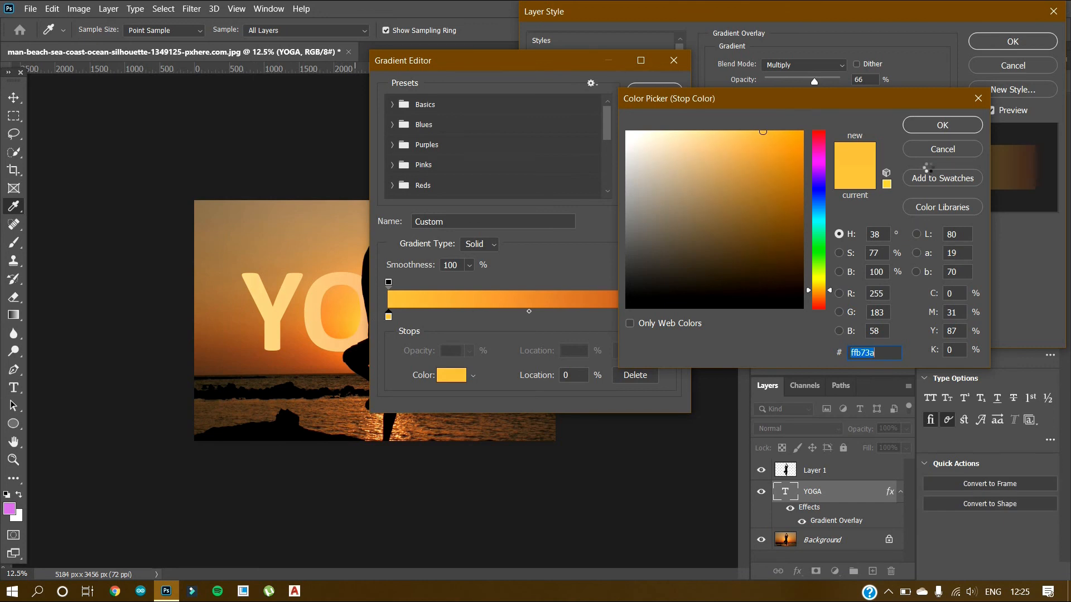
{"action": "left_click", "coordinate": [970, 124]}
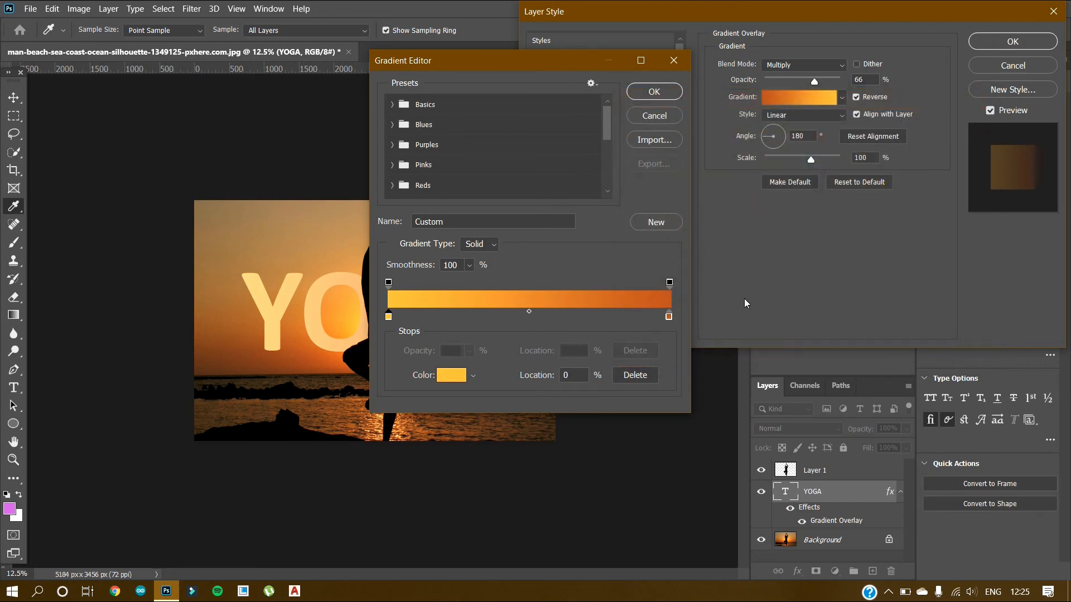
Recolour the gradient's 100% stop to dark brown sampled near the horizon at the photo's left edge, and apply the Gradient Overlay.
{"action": "left_click", "coordinate": [669, 317]}
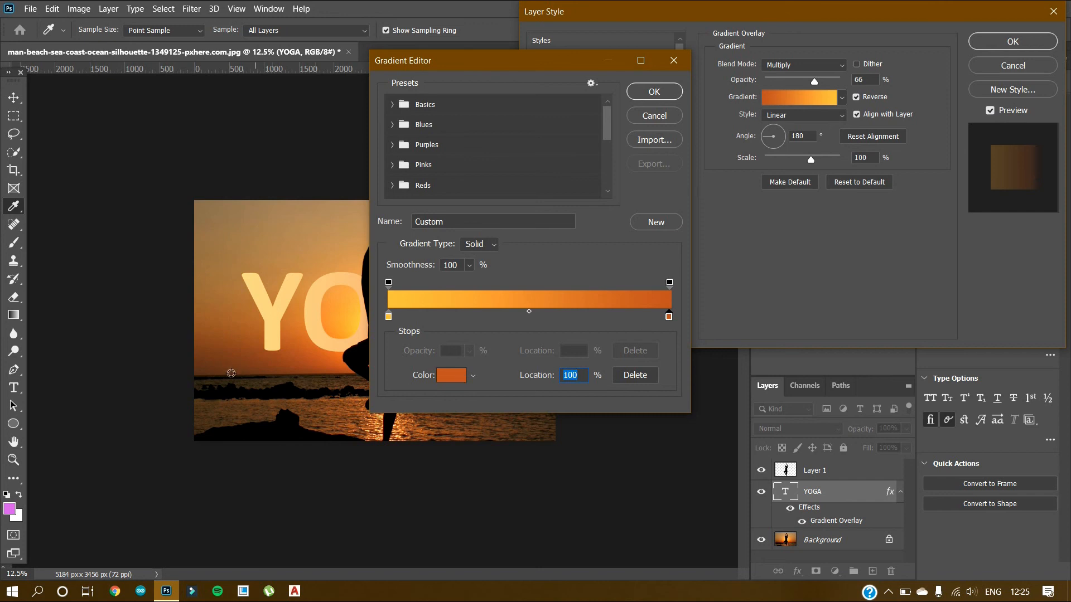
{"action": "left_click", "coordinate": [206, 369]}
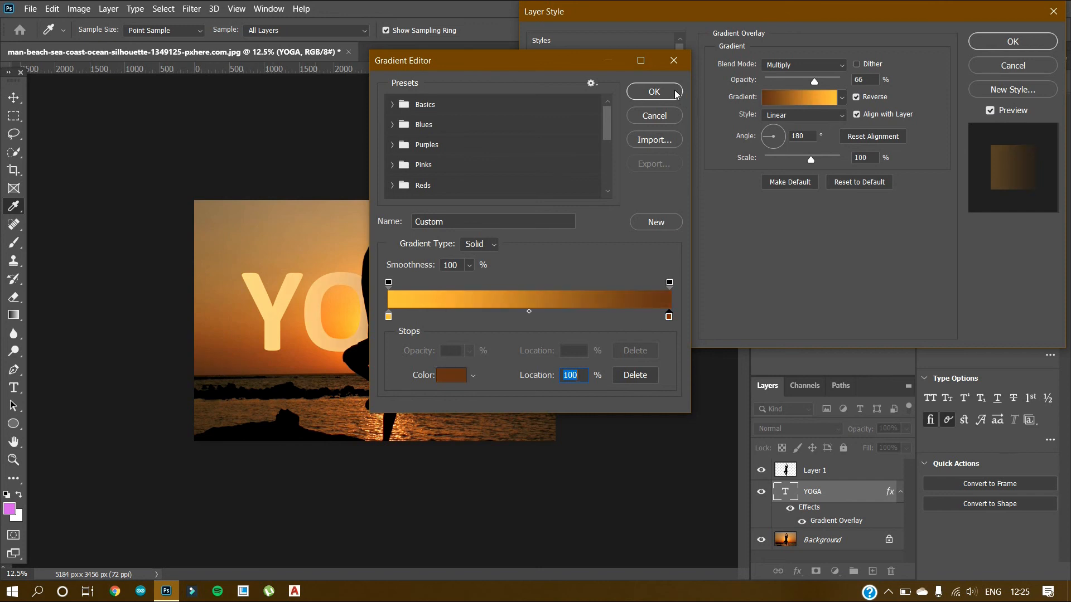
{"action": "left_click", "coordinate": [659, 94]}
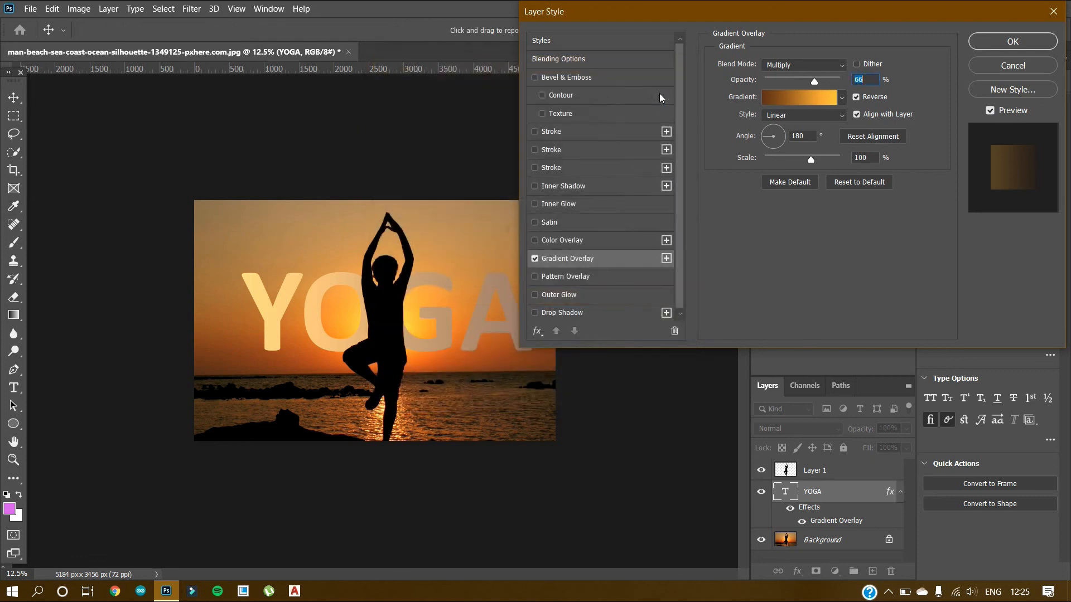
{"action": "left_click", "coordinate": [1013, 41]}
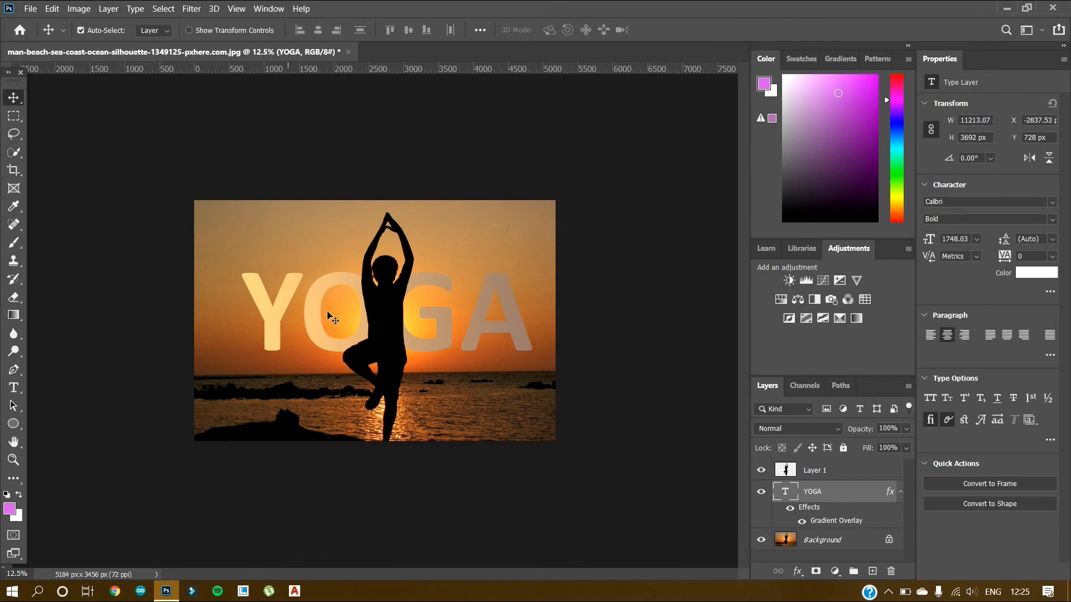
{"action": "left_click", "coordinate": [798, 571]}
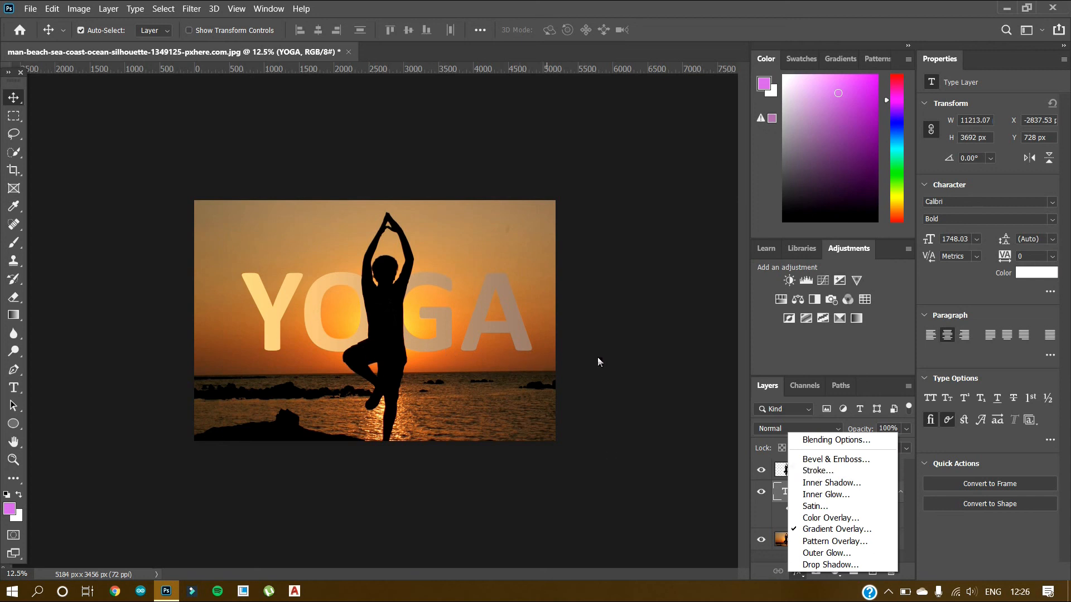
{"action": "left_click", "coordinate": [627, 359]}
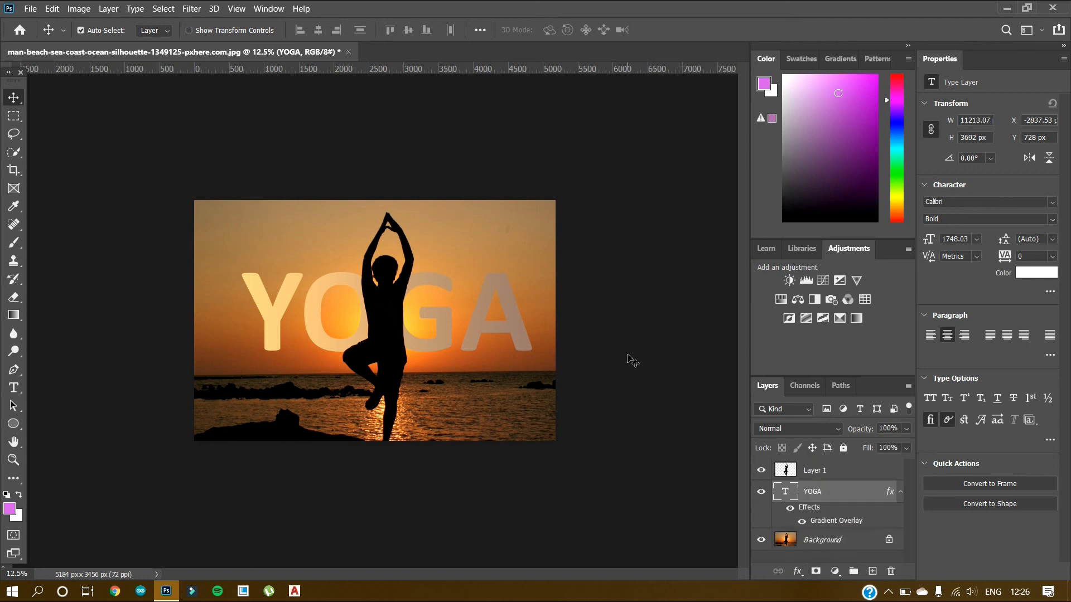